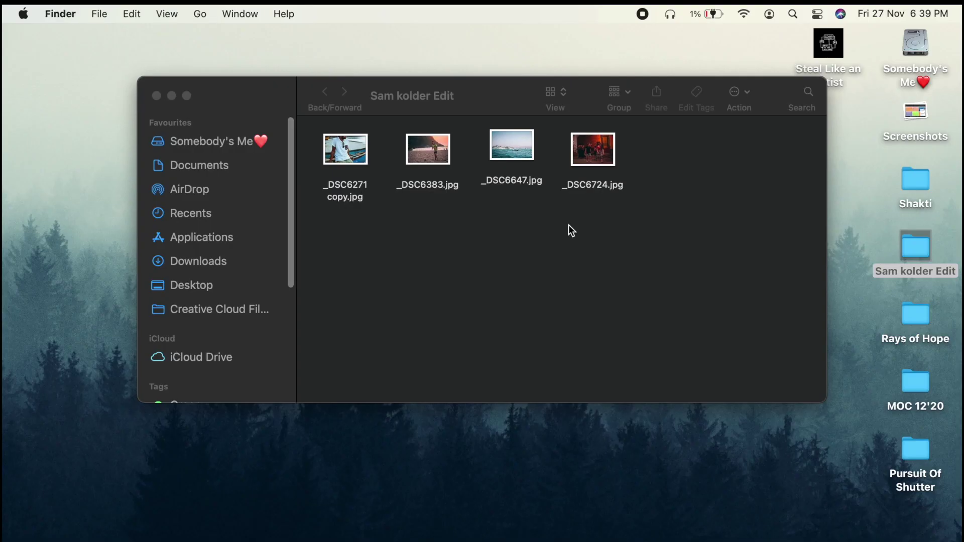
Step: Open the boat photo _DSC6647.jpg in Photoshop and start the Camera Raw Filter on it
drag(519, 149, 347, 525)
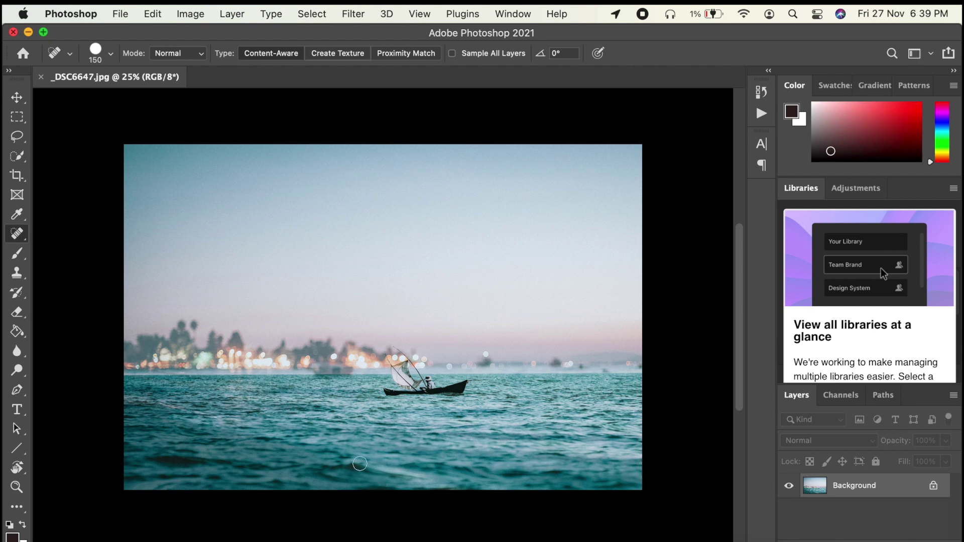
click(360, 15)
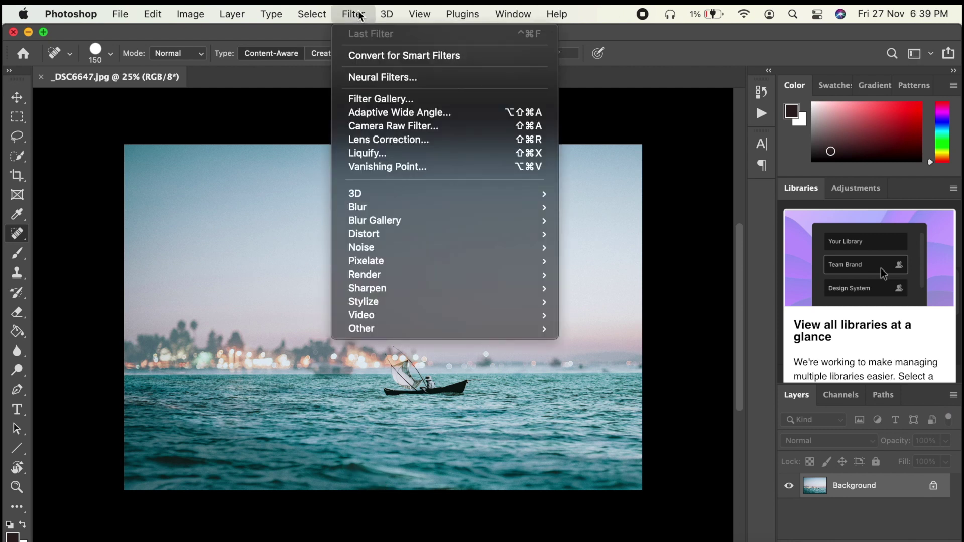
click(425, 128)
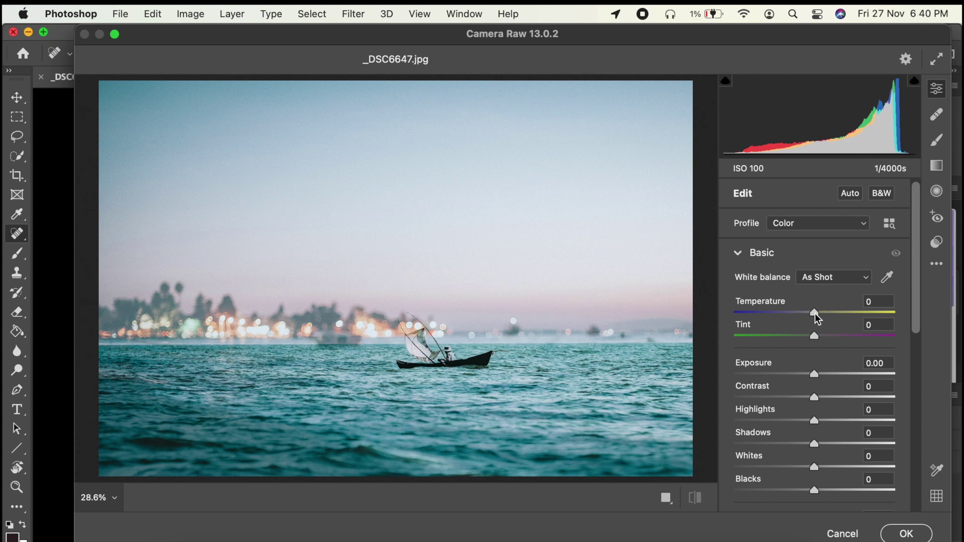
Step: Adjust the photo's white balance to Temperature +9 and Tint +35
drag(815, 315, 823, 316)
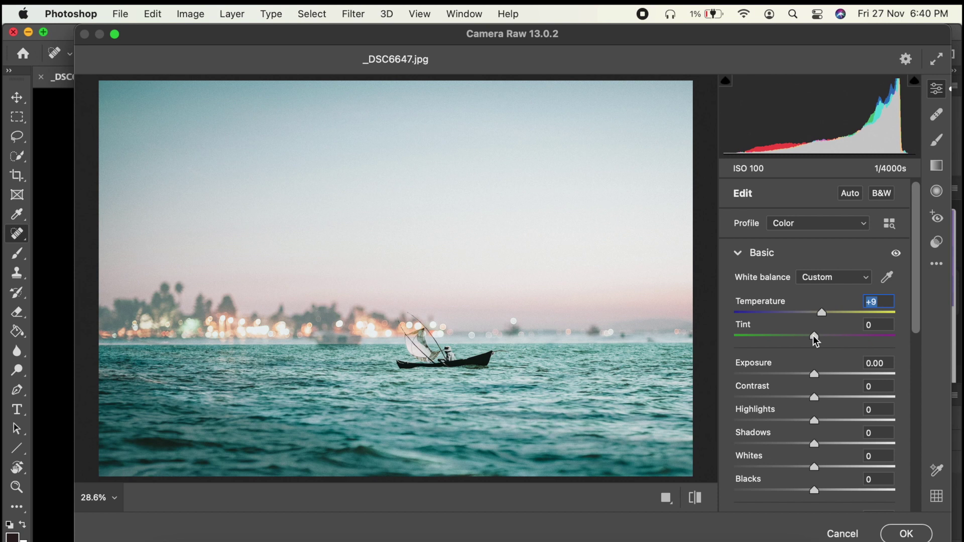
drag(815, 338, 843, 339)
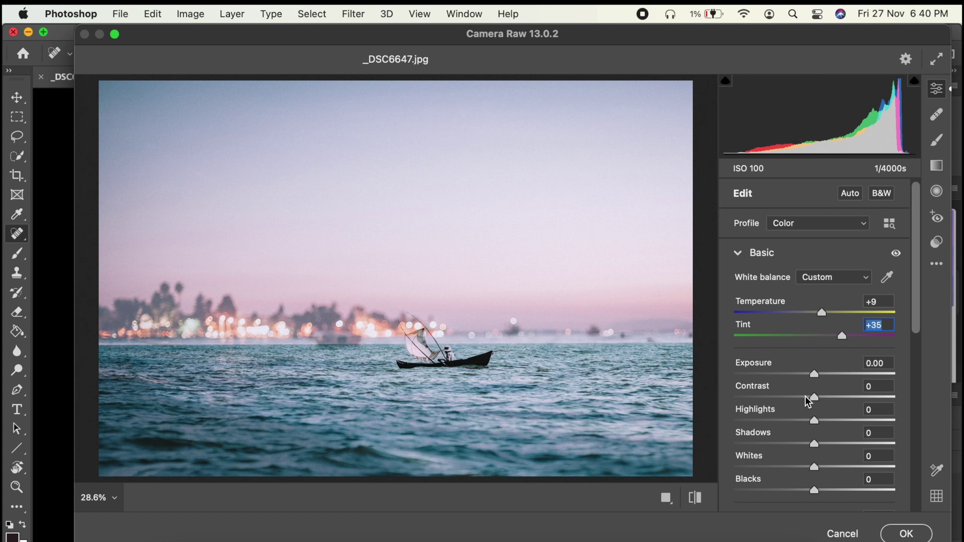
Step: Lower the photo's Highlights to -100 and reduce its Whites in the Basic adjustments
scroll(840, 424, down, 3)
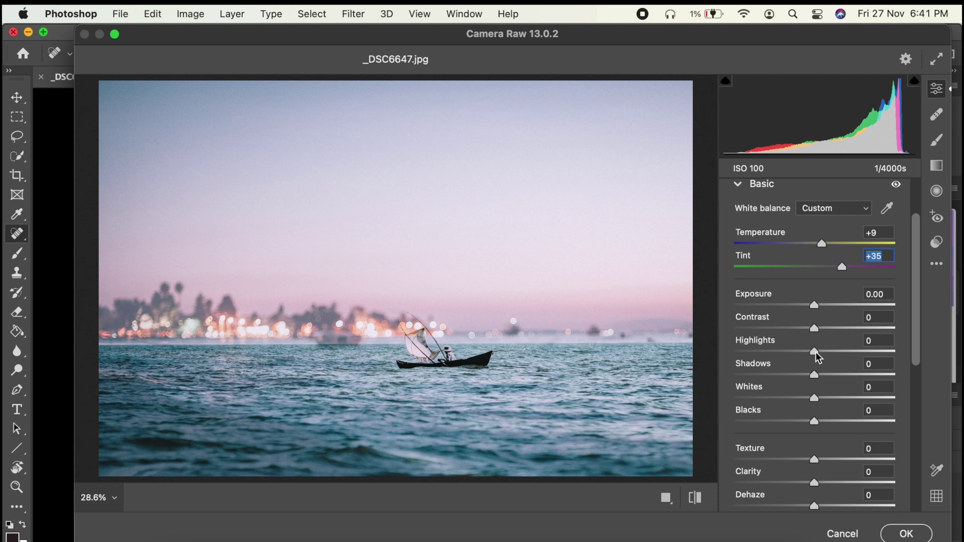
drag(818, 358, 791, 358)
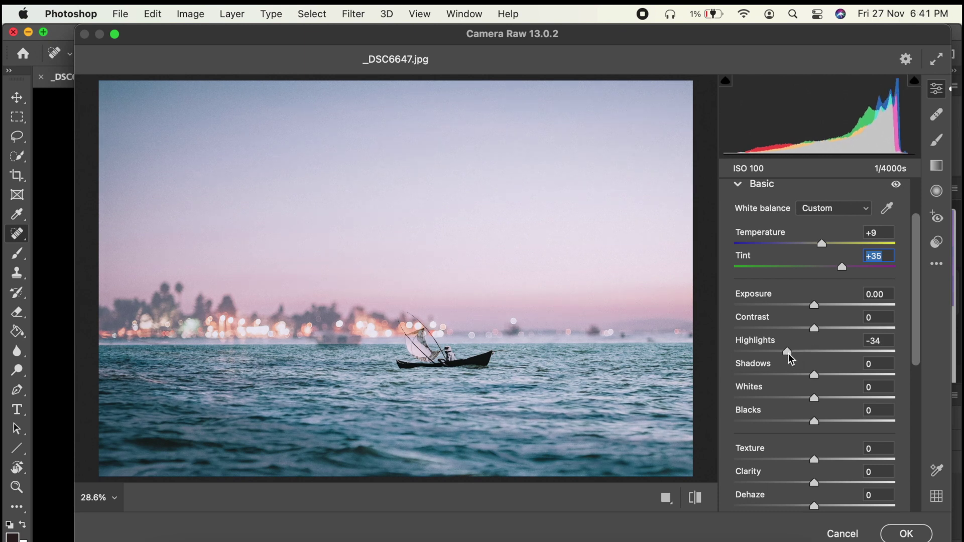
drag(791, 358, 735, 360)
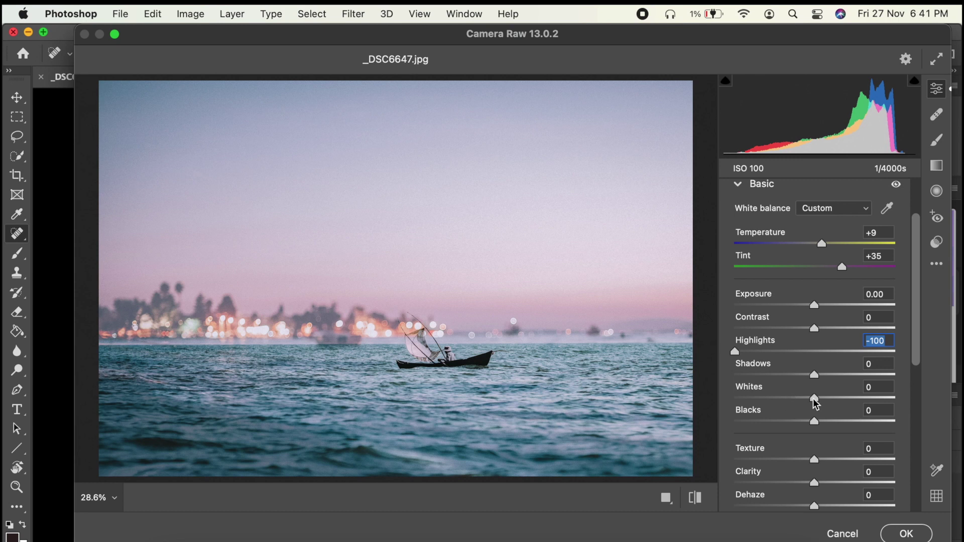
drag(814, 400, 806, 405)
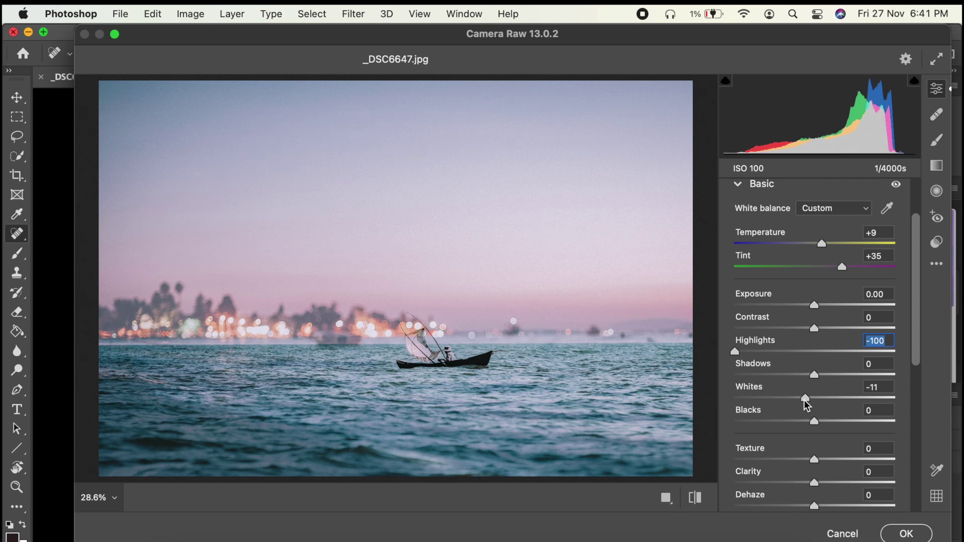
drag(807, 404, 804, 406)
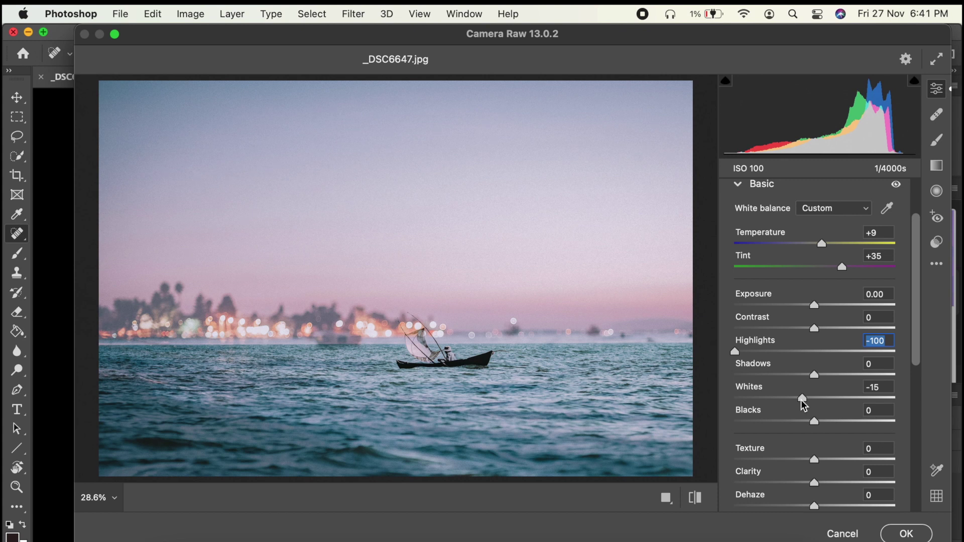
drag(804, 404, 805, 406)
scroll(805, 406, down, 1)
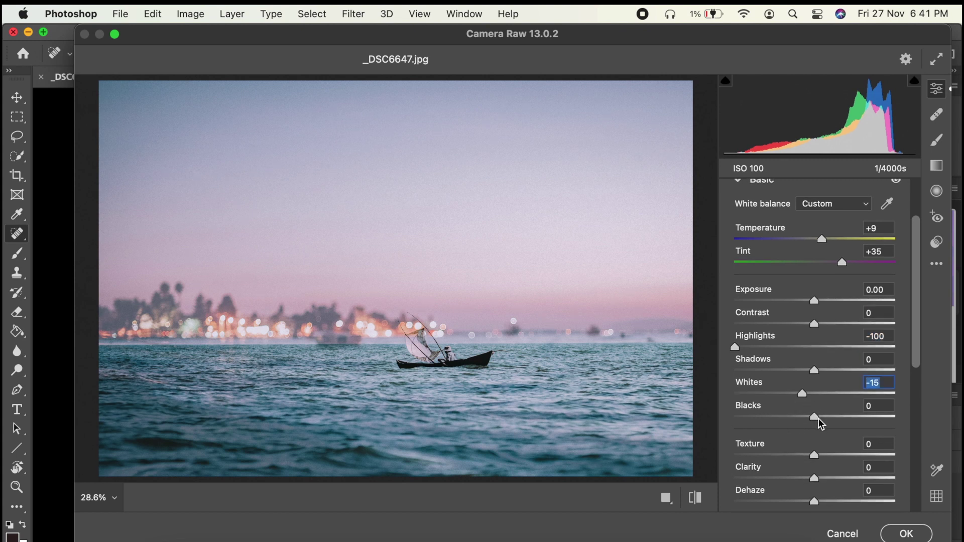
drag(802, 396, 788, 399)
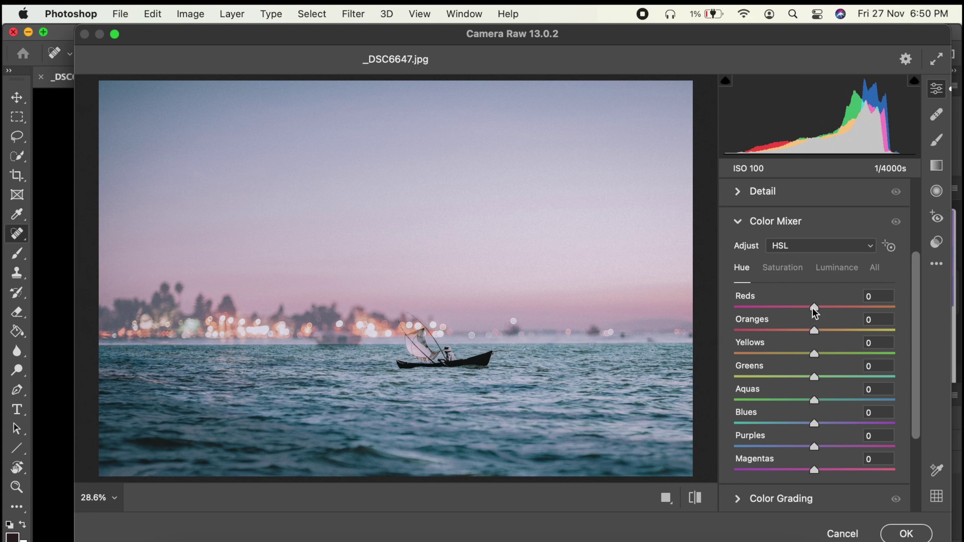
Step: Set the Reds in the Color Mixer to Hue +65, Saturation +32 and Luminance +35
drag(813, 310, 856, 314)
drag(857, 315, 867, 315)
click(791, 270)
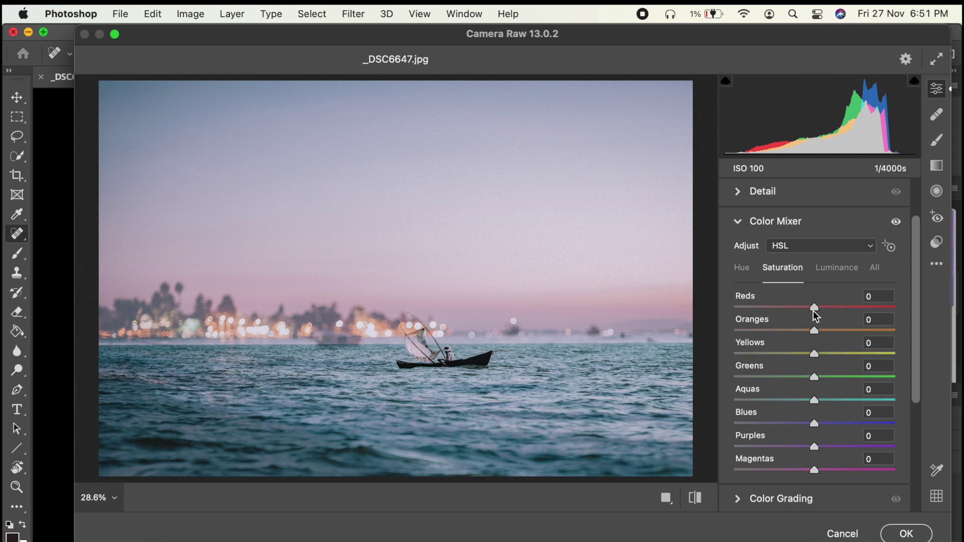
drag(815, 311, 839, 309)
click(840, 274)
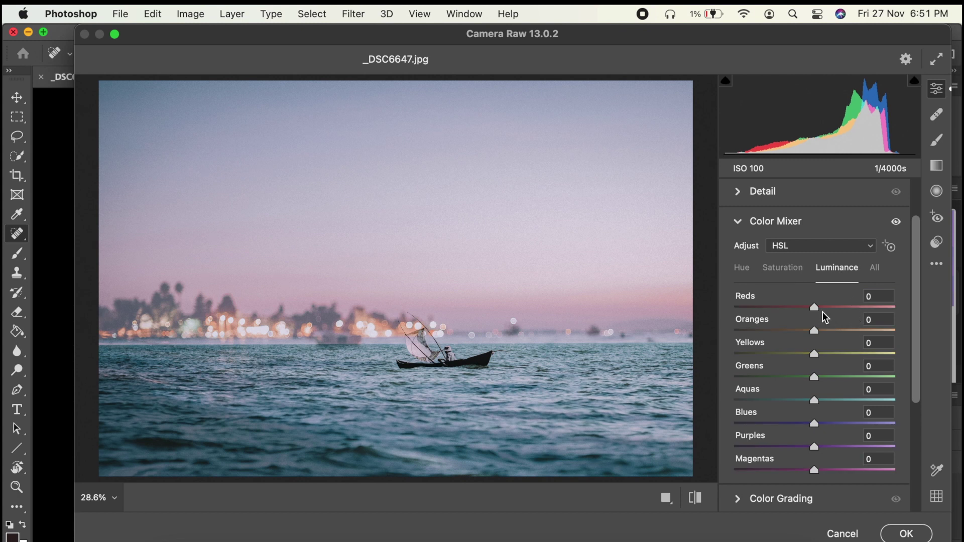
drag(816, 314, 844, 315)
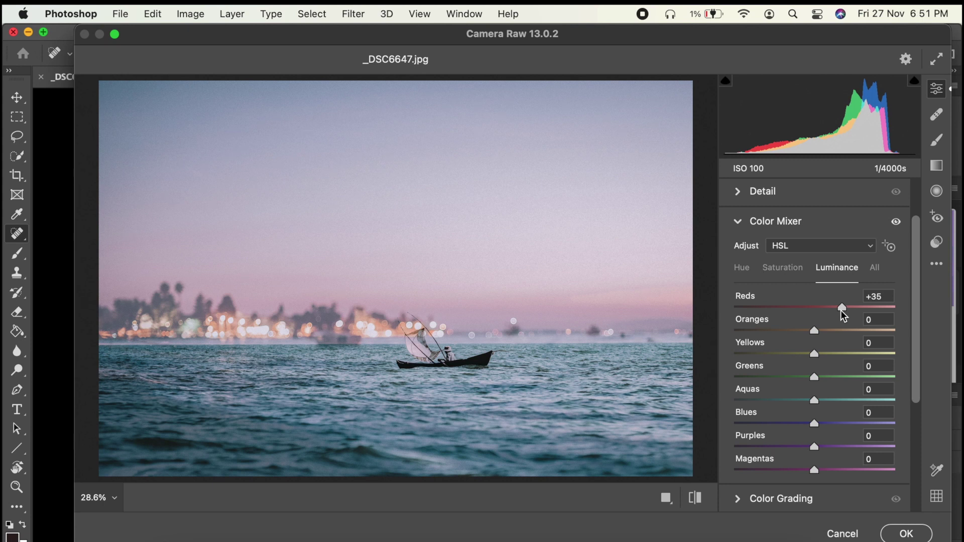
Step: Set the Oranges in the Color Mixer to Hue -14, Saturation +22 and Luminance +3
click(750, 269)
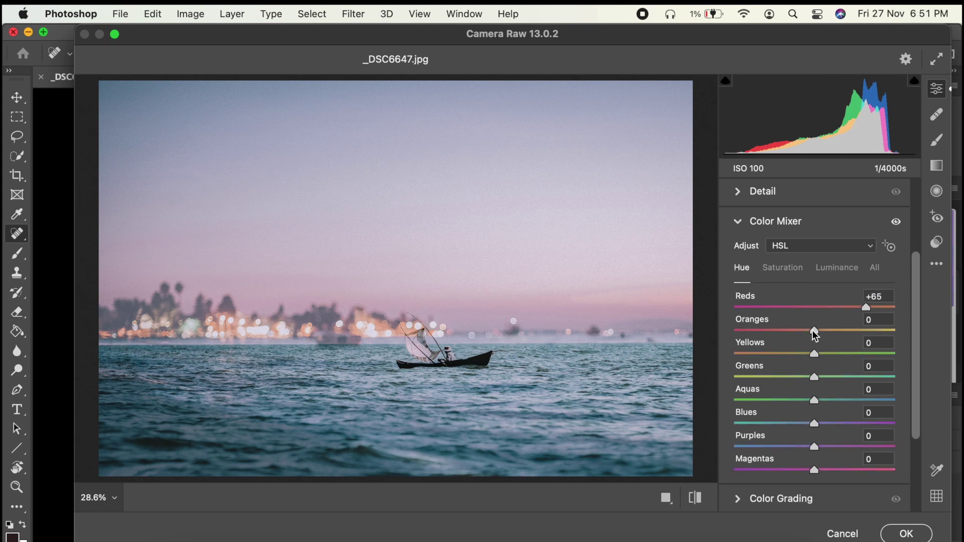
drag(815, 333, 804, 332)
click(795, 271)
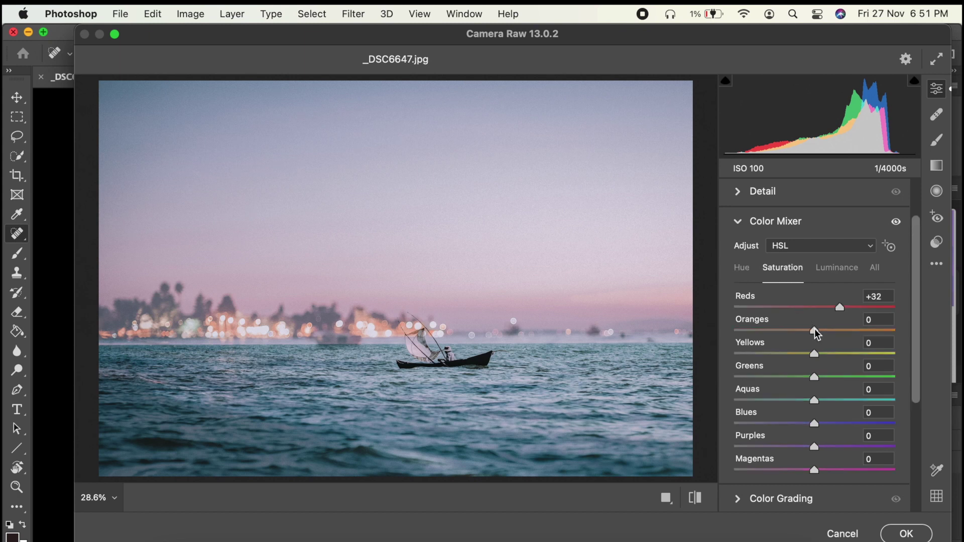
drag(817, 335, 834, 336)
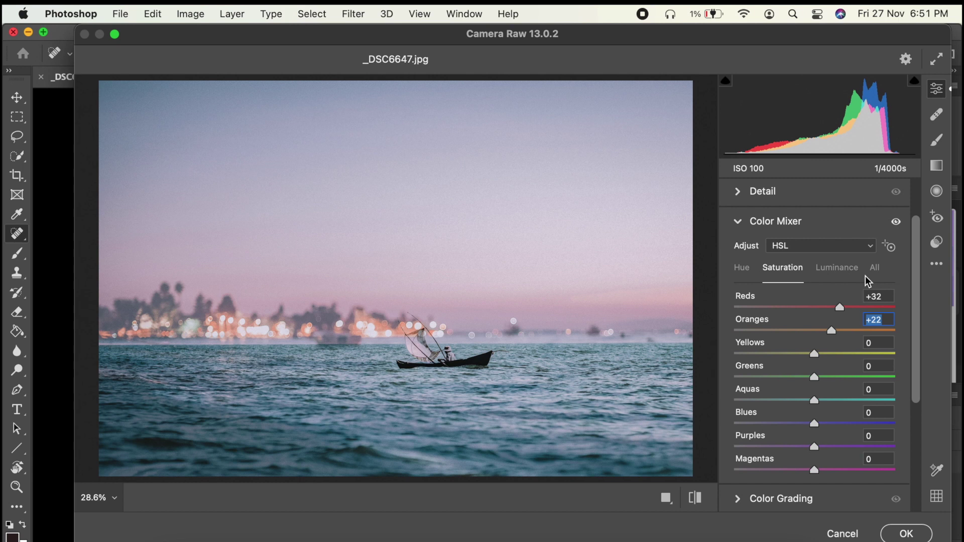
click(844, 269)
drag(820, 338, 822, 340)
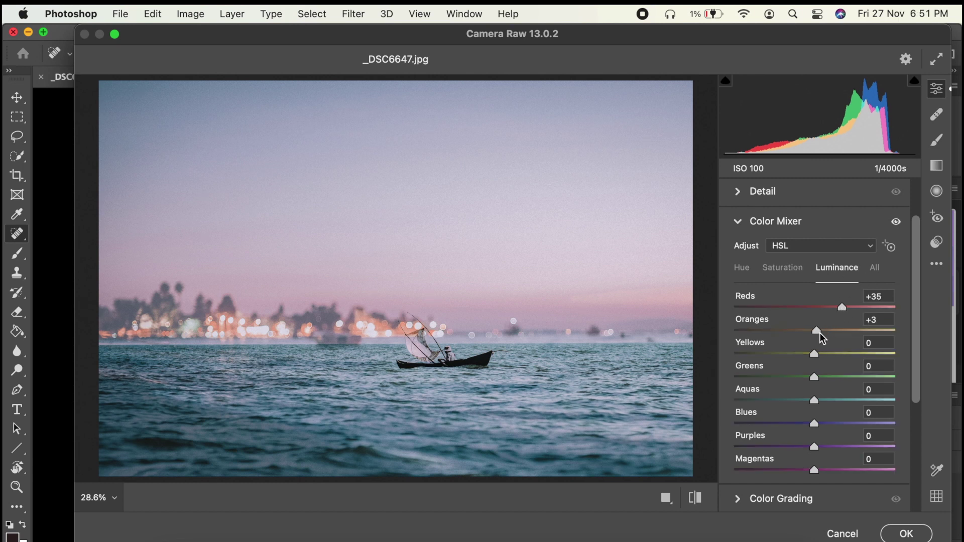
Step: Set the Yellows in the Color Mixer to Hue -66 and Saturation -100
click(748, 272)
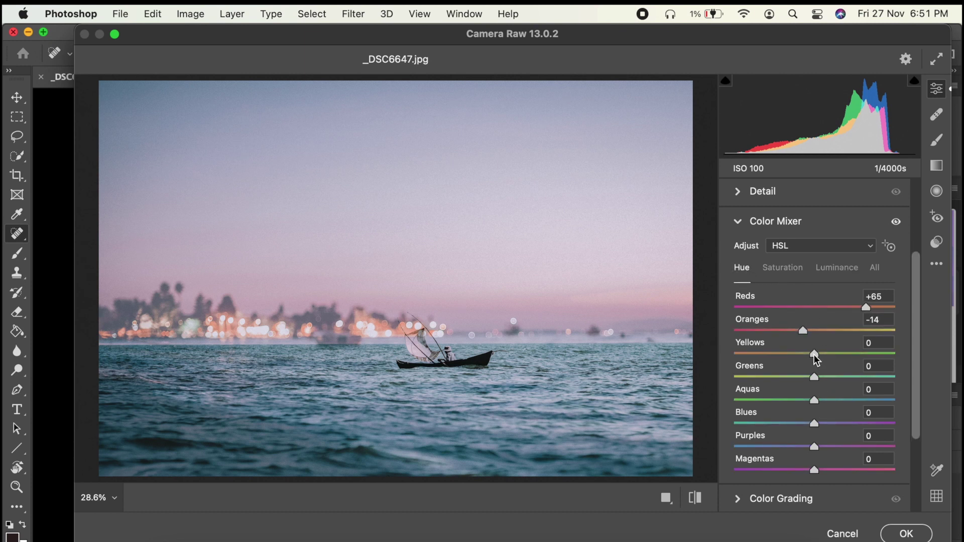
drag(814, 356, 763, 359)
click(802, 277)
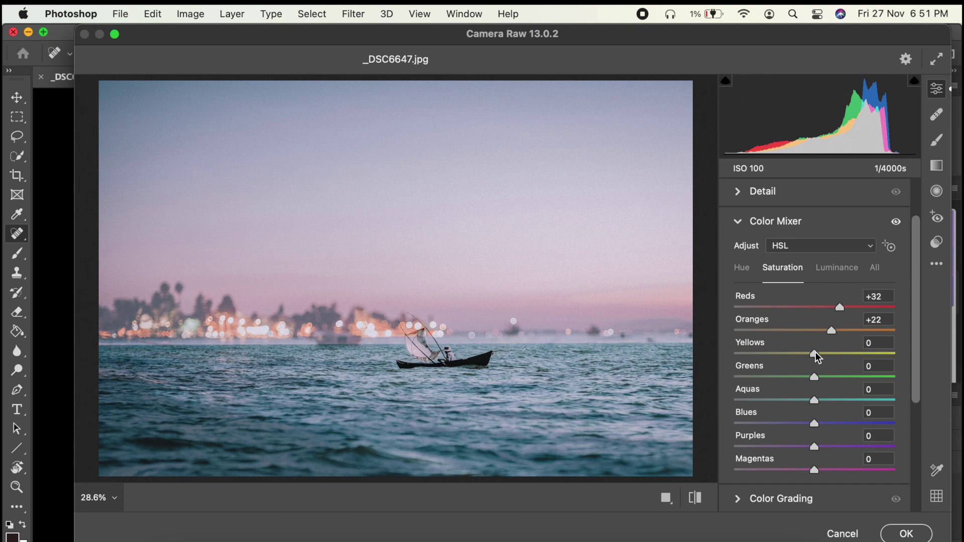
drag(815, 354, 710, 356)
click(824, 267)
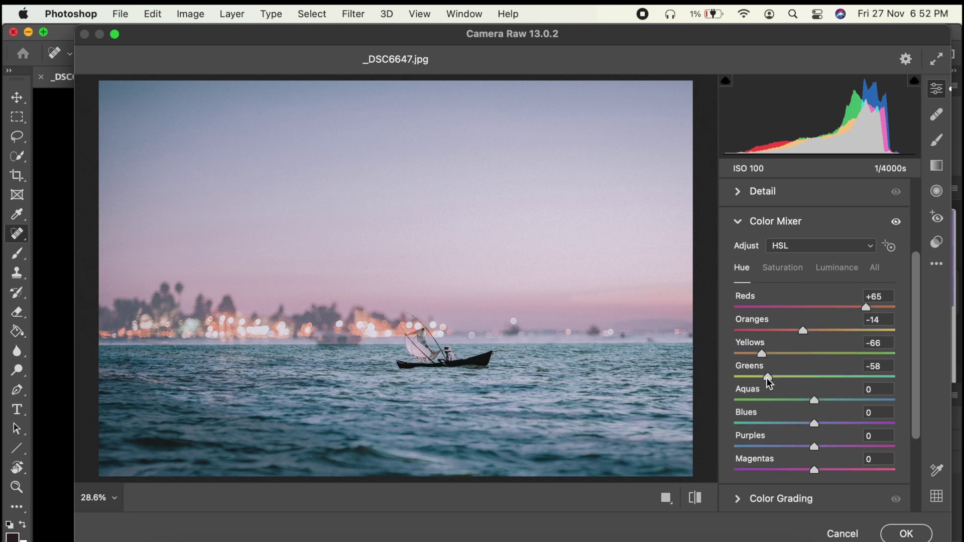
Step: Set the Greens in the Color Mixer to Hue -67 and Saturation -100
mouse_move(768, 378)
mouse_down()
mouse_move(791, 379)
mouse_move(768, 378)
mouse_up()
drag(770, 383, 763, 383)
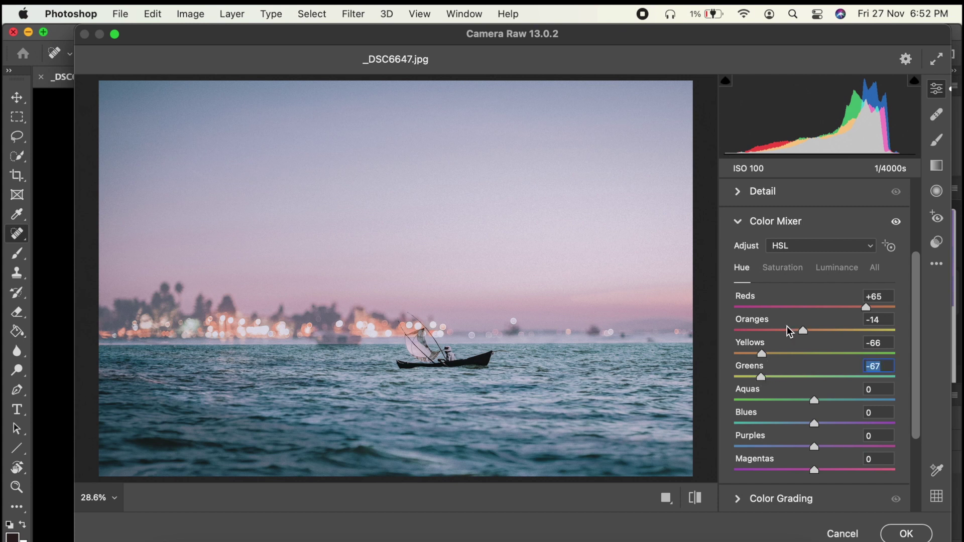
click(786, 268)
drag(815, 377, 735, 381)
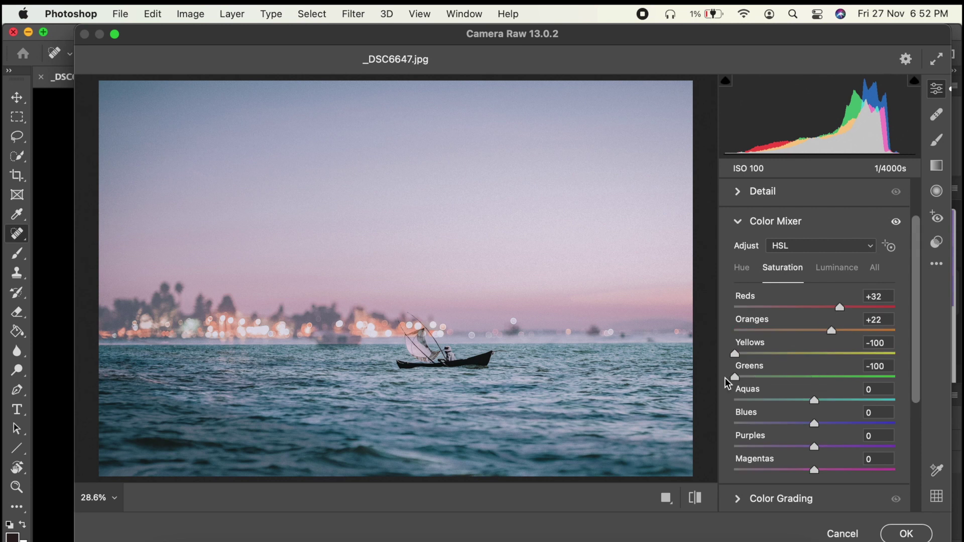
click(839, 270)
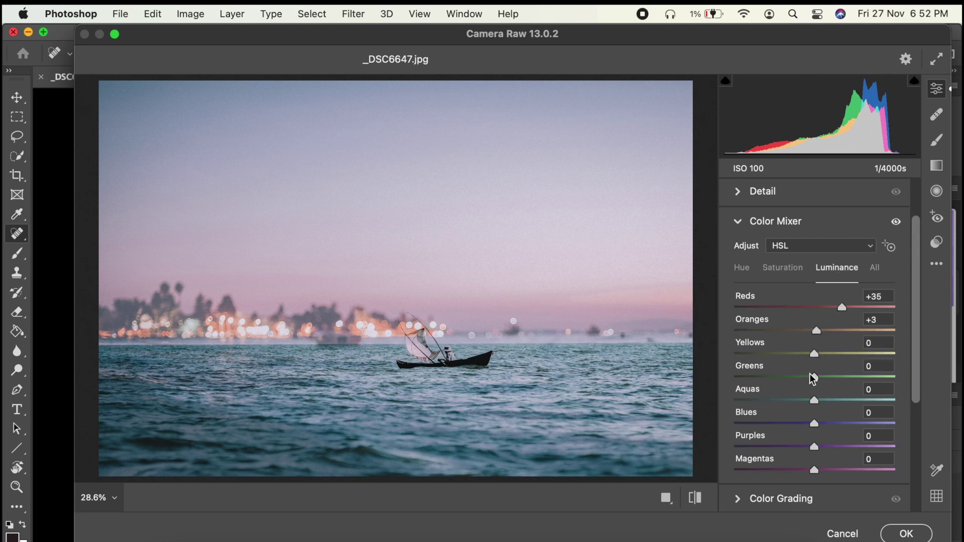
Step: Set the Blues in the Color Mixer to Hue -6, Saturation -9 and Luminance -27
click(747, 272)
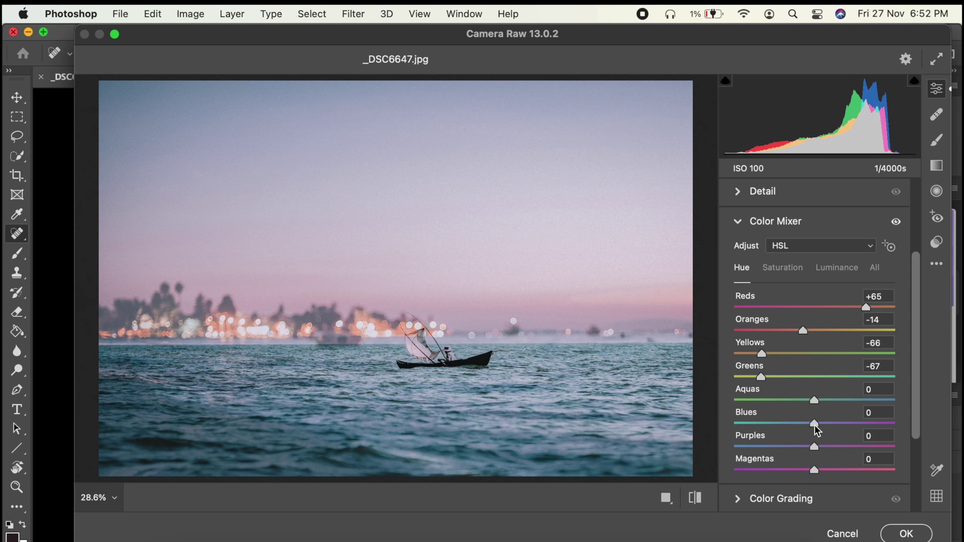
drag(817, 430, 813, 430)
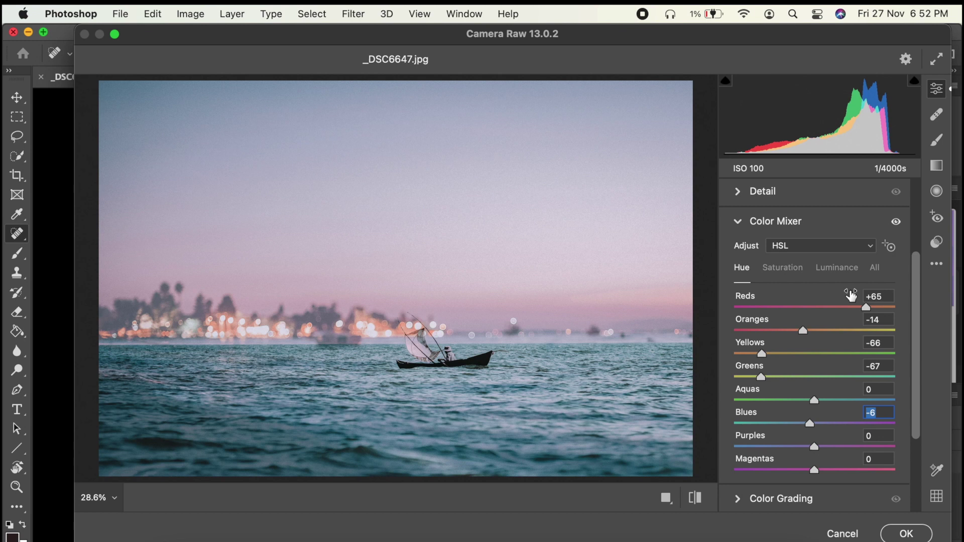
click(798, 269)
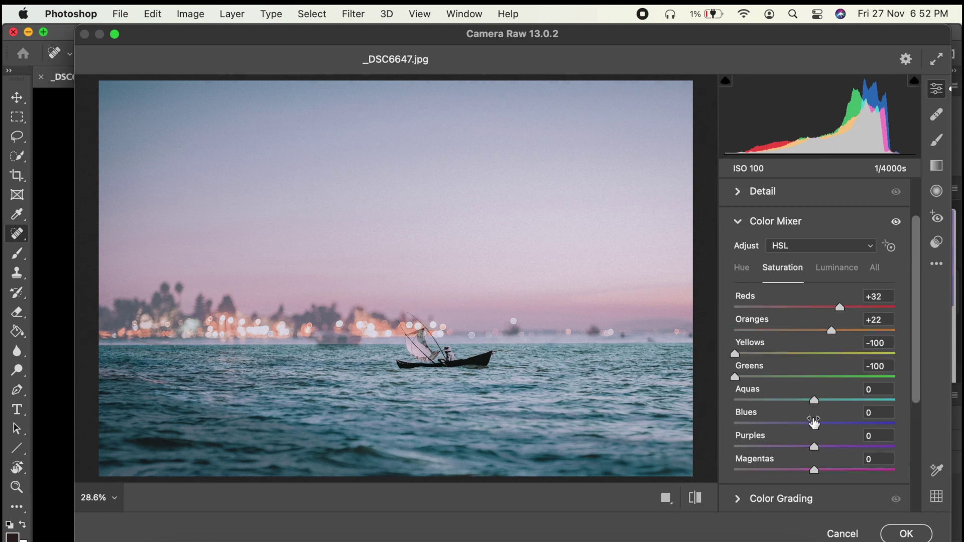
mouse_move(814, 423)
mouse_down()
mouse_move(798, 425)
mouse_move(807, 426)
mouse_up()
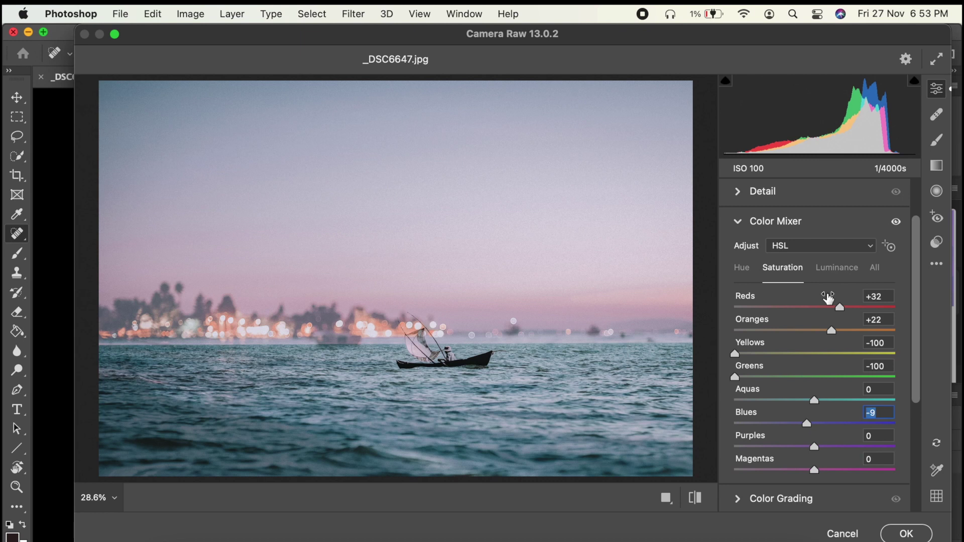
click(833, 270)
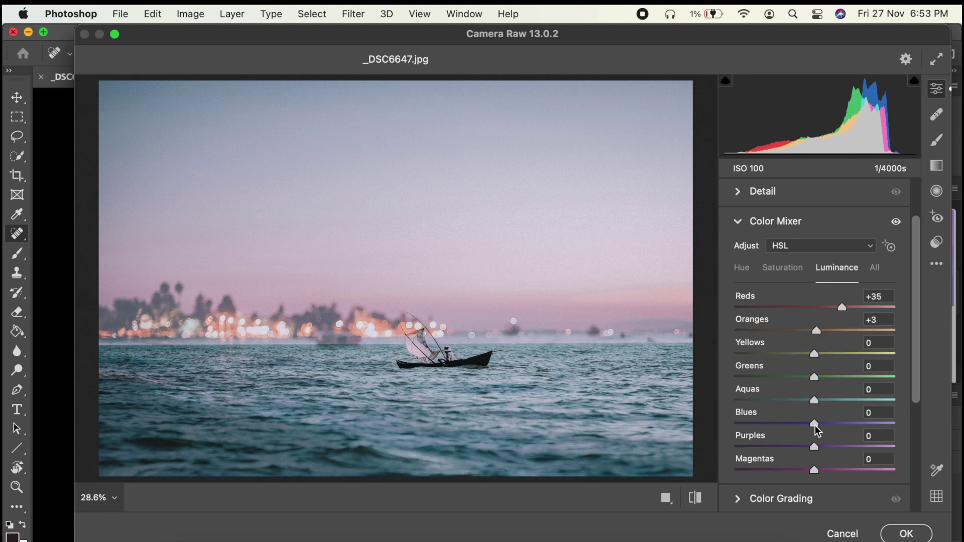
drag(816, 425, 790, 428)
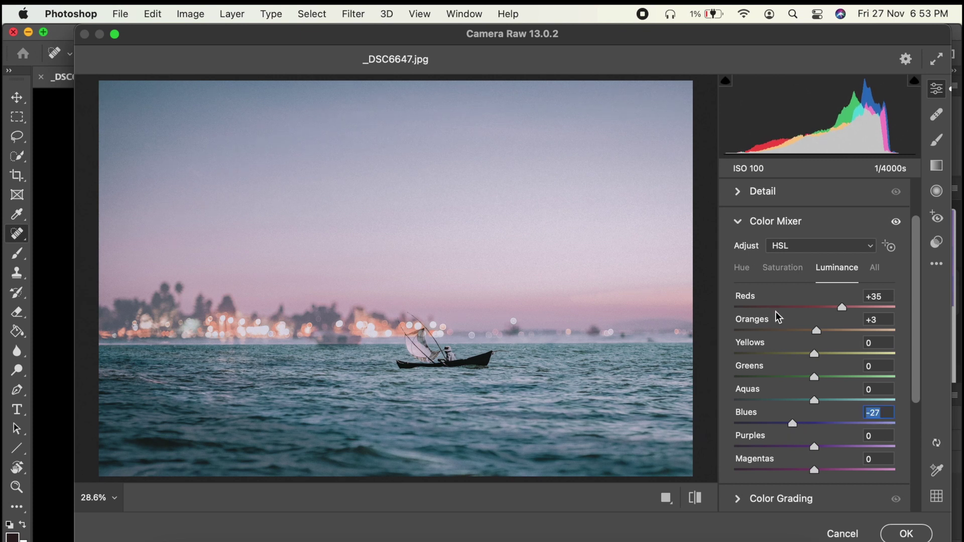
Step: Try lowering the Purples Luminance to about -55 and reset it to 0
scroll(774, 319, down, 3)
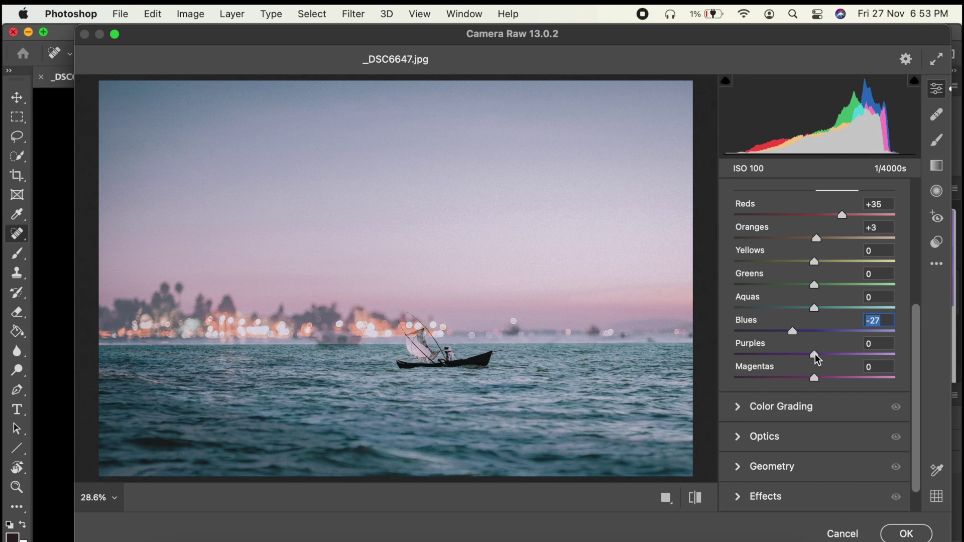
drag(814, 354, 772, 354)
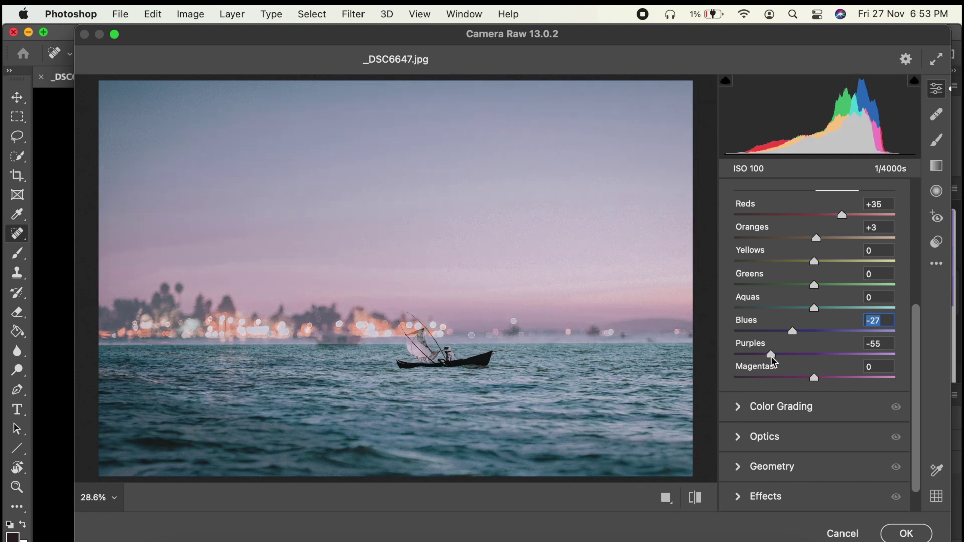
click(785, 358)
double_click(785, 357)
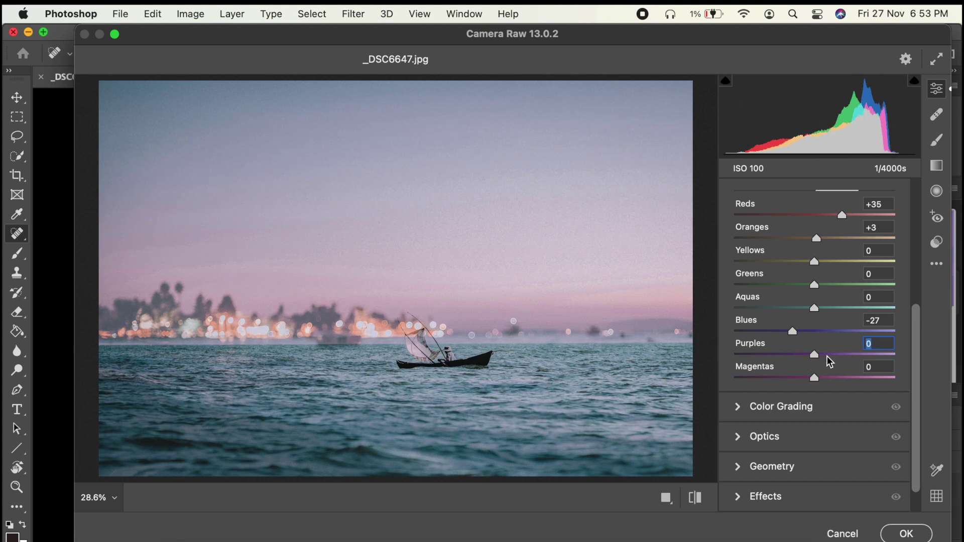
scroll(817, 366, up, 1)
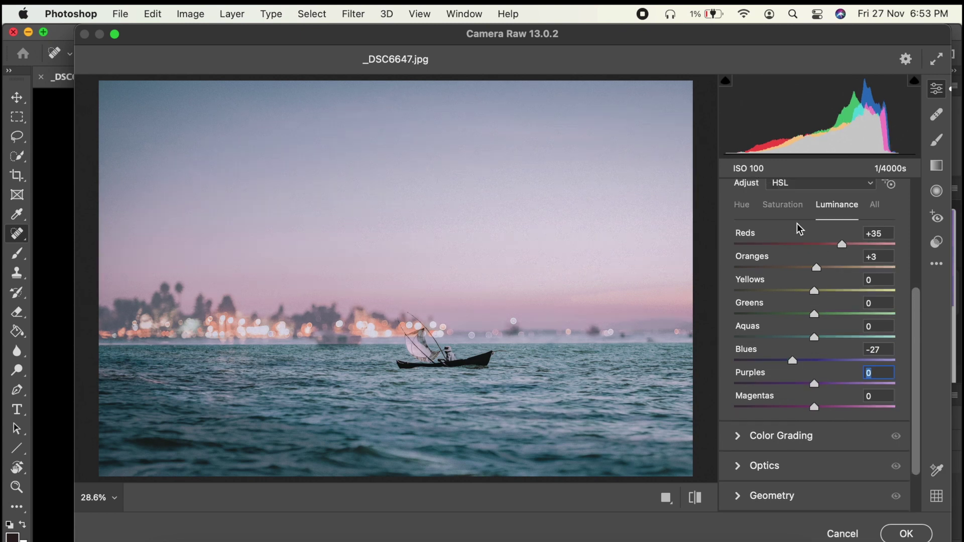
Step: Set the Purples in the Color Mixer to Saturation -70 and Hue -55
click(783, 206)
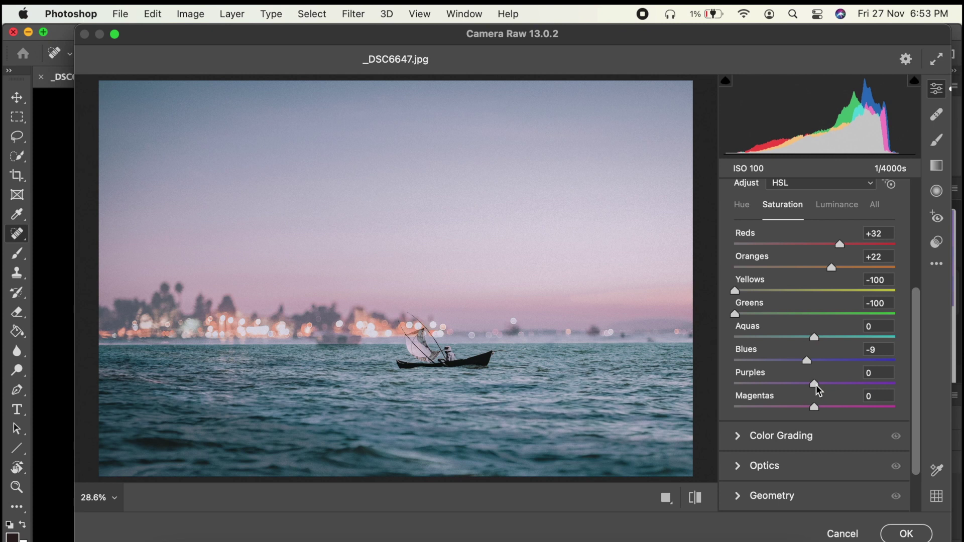
drag(819, 390, 763, 398)
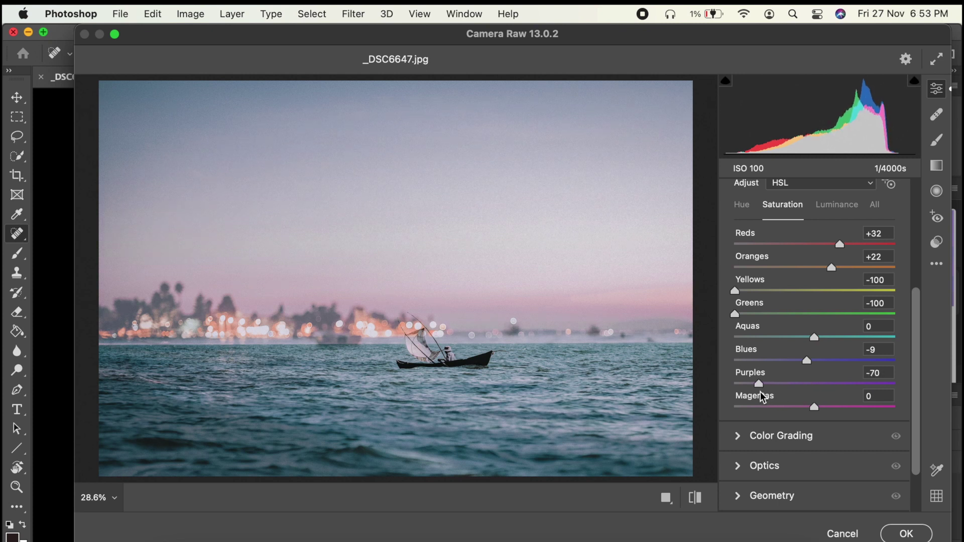
click(741, 206)
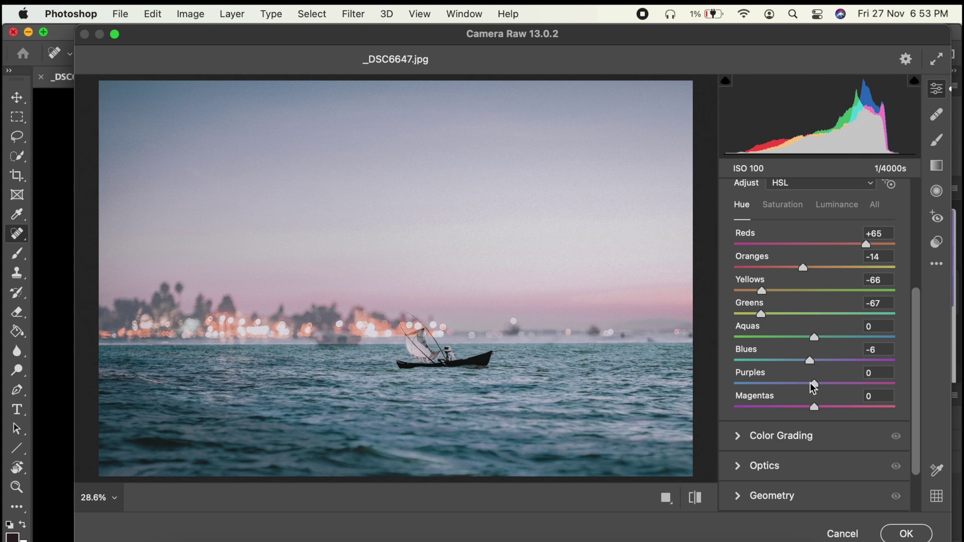
drag(814, 387, 774, 391)
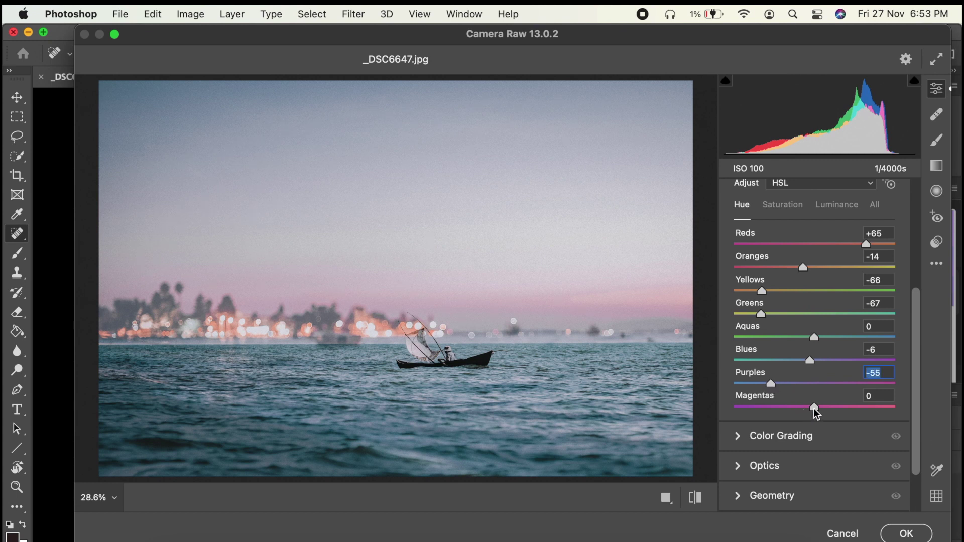
Step: Lower the Magentas Hue slightly and set the Magentas Saturation to -16 in the Color Mixer
mouse_move(814, 409)
mouse_down()
mouse_move(826, 410)
mouse_move(776, 420)
mouse_move(806, 415)
mouse_up()
click(793, 206)
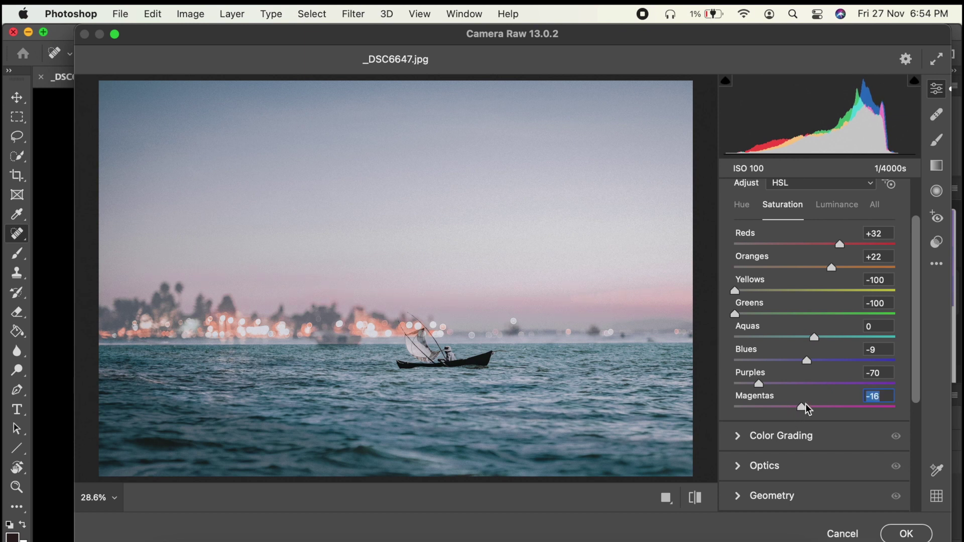
click(846, 207)
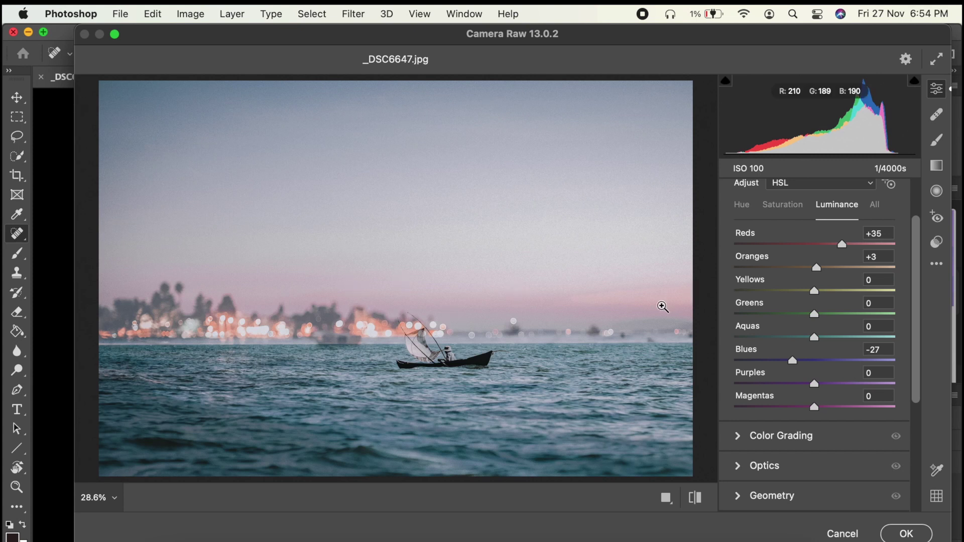
Step: In Calibration, set the Shadows Tint to +24 and the Red Primary to Hue +16 and Saturation +23
scroll(794, 350, down, 2)
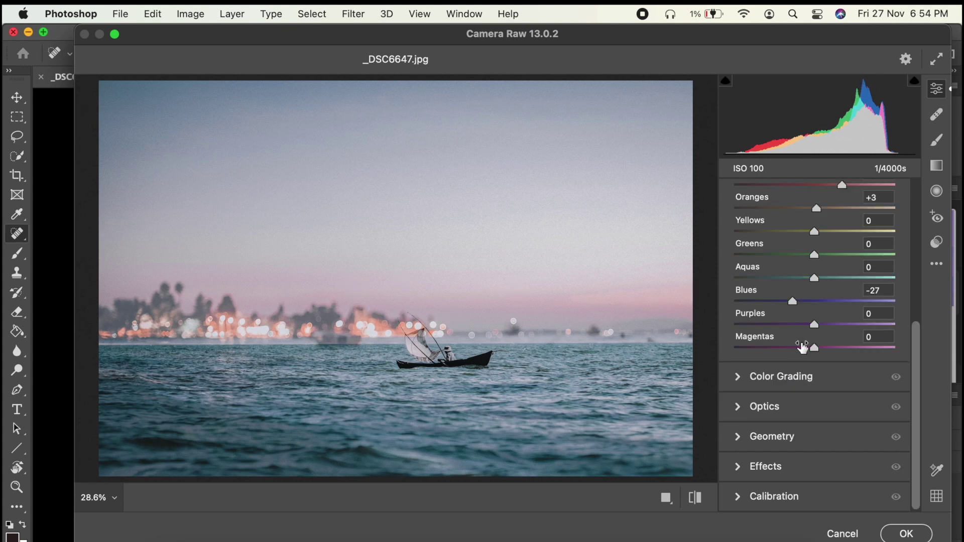
click(736, 503)
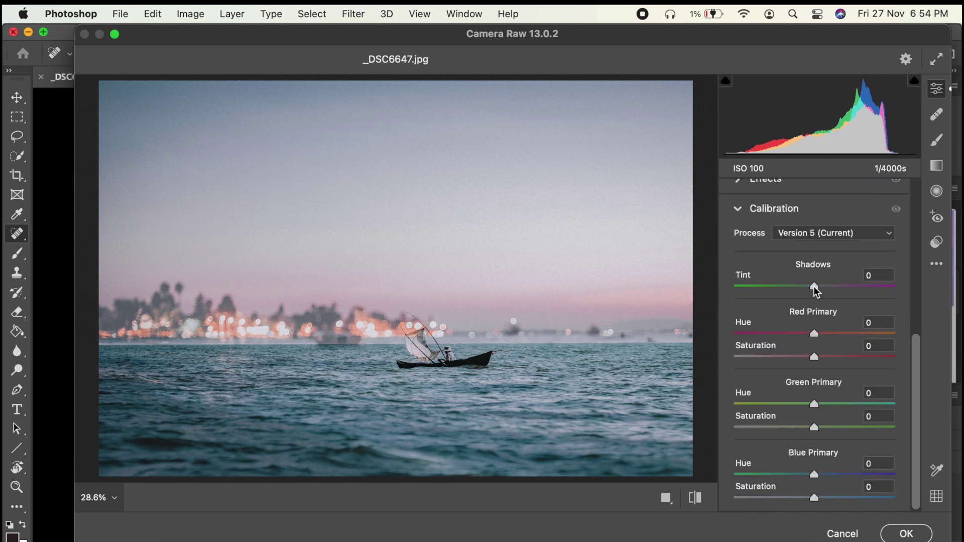
drag(816, 291, 830, 293)
drag(829, 294, 835, 294)
drag(814, 340, 832, 360)
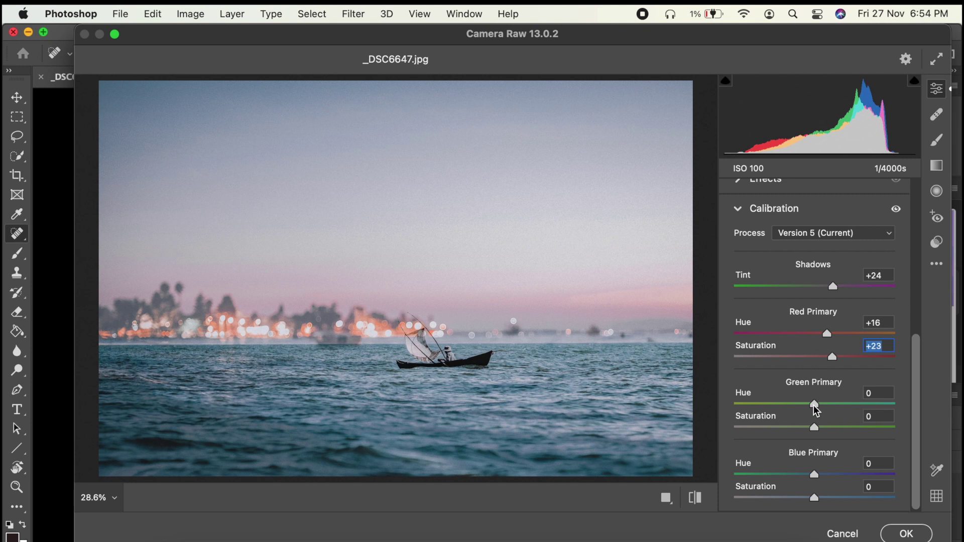
Step: In Calibration, set the Green Primary to Hue -73 and Saturation -10, and the Blue Primary Saturation to -25
drag(817, 412, 789, 413)
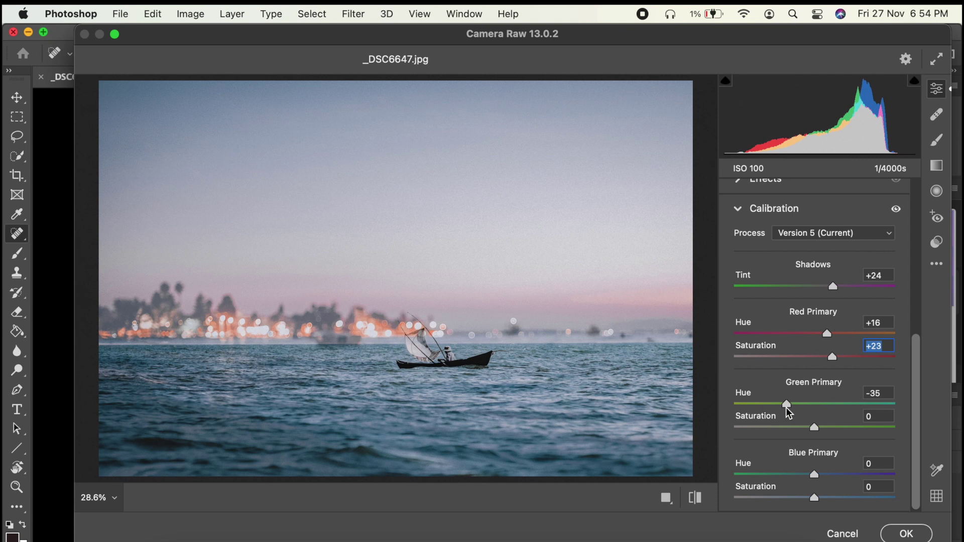
drag(787, 410, 758, 417)
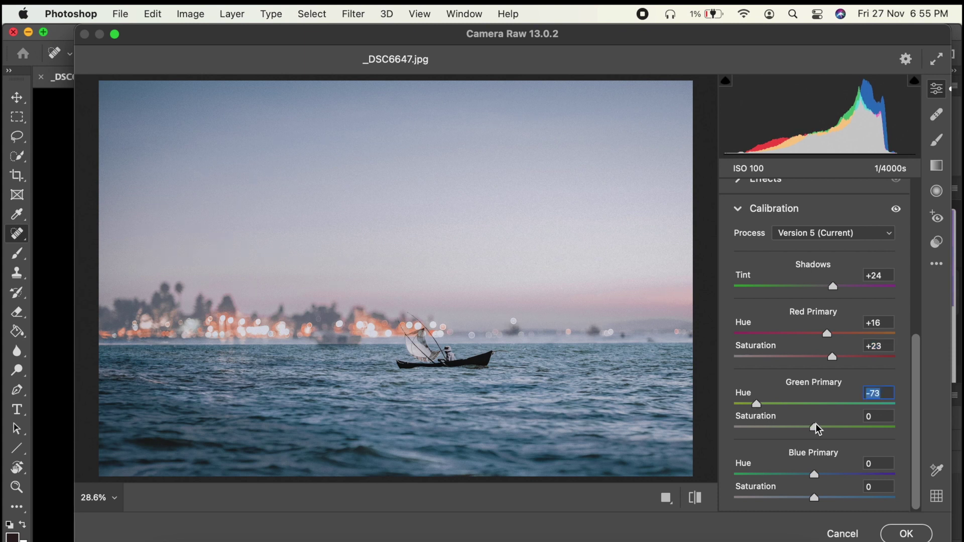
drag(815, 427, 794, 430)
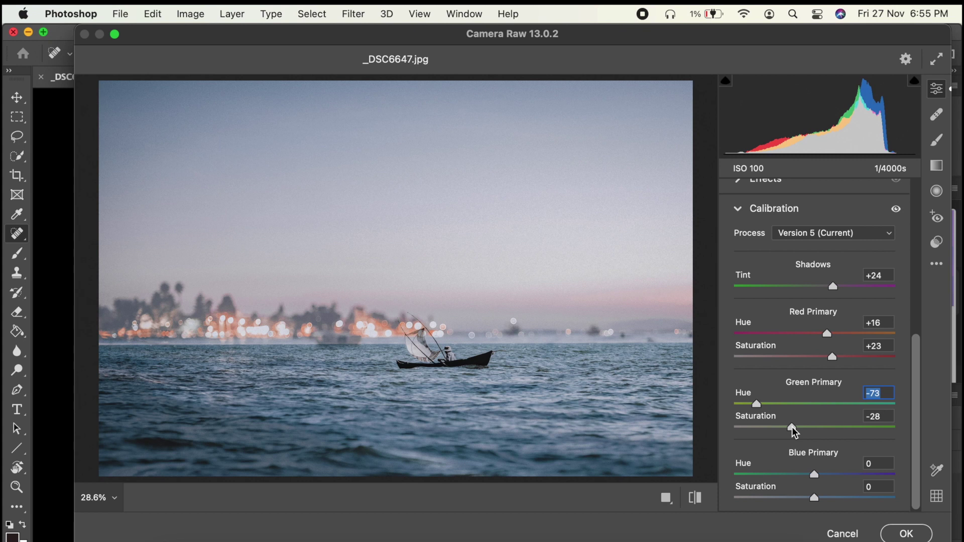
drag(794, 431, 802, 430)
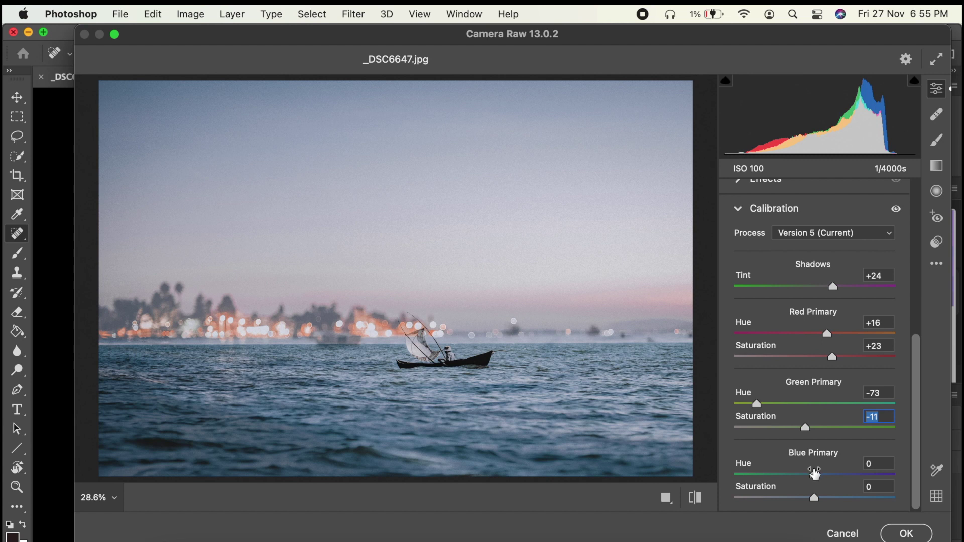
drag(805, 427, 809, 432)
drag(815, 498, 795, 499)
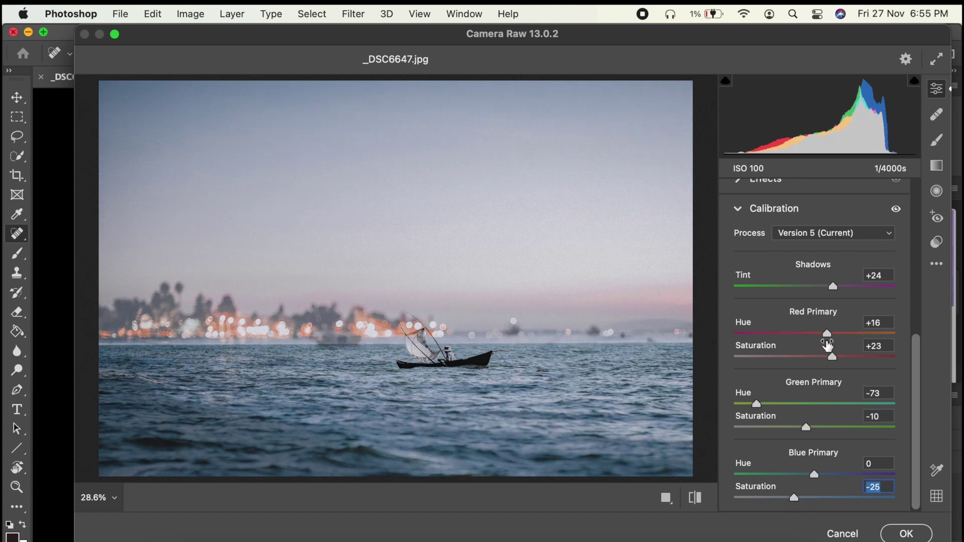
click(738, 210)
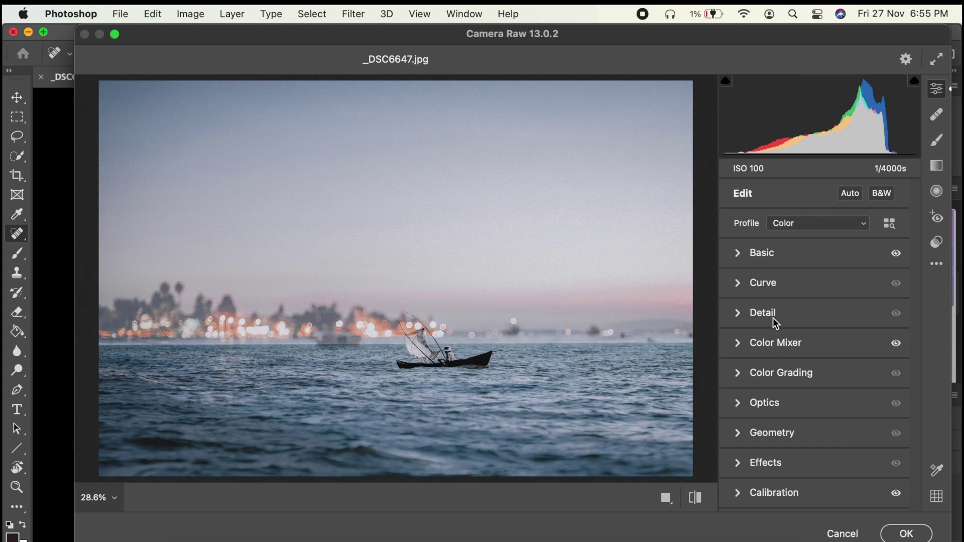
Step: Raise the Blues Saturation slightly above zero in the Color Mixer and apply the Camera Raw edits to the boat photo
click(738, 344)
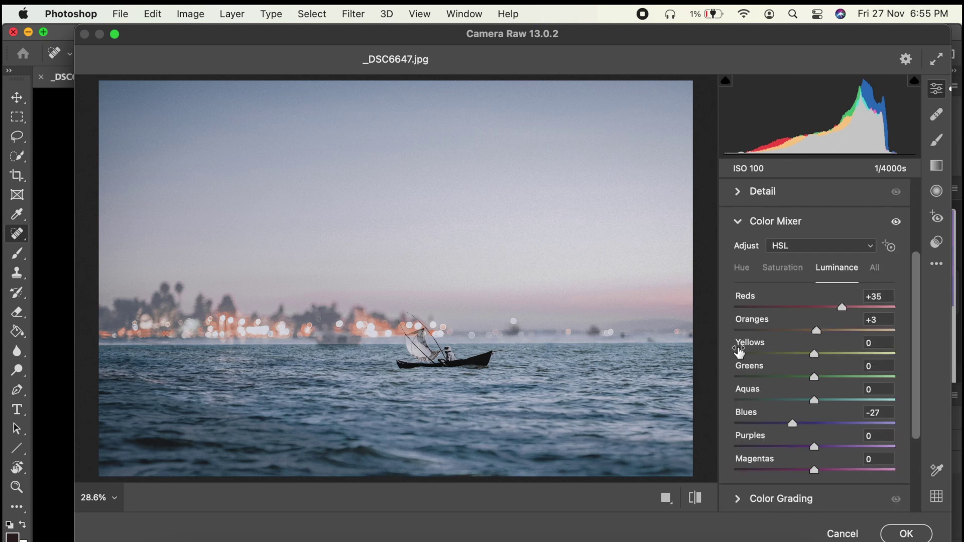
click(783, 268)
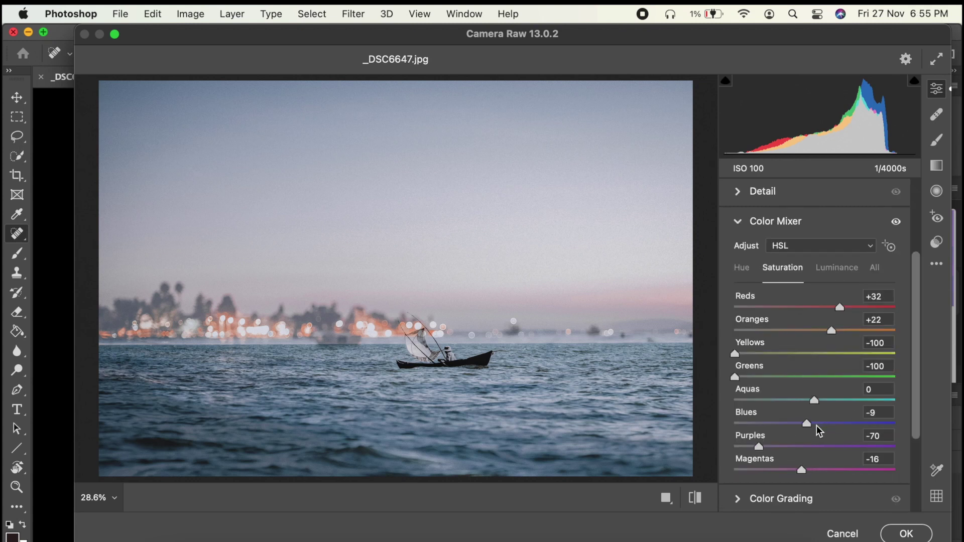
drag(808, 425, 820, 427)
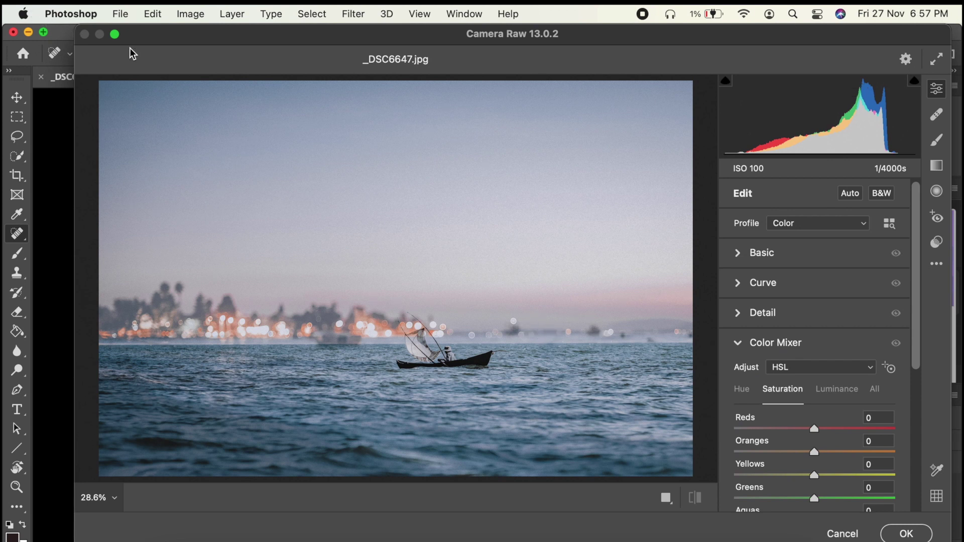
click(899, 534)
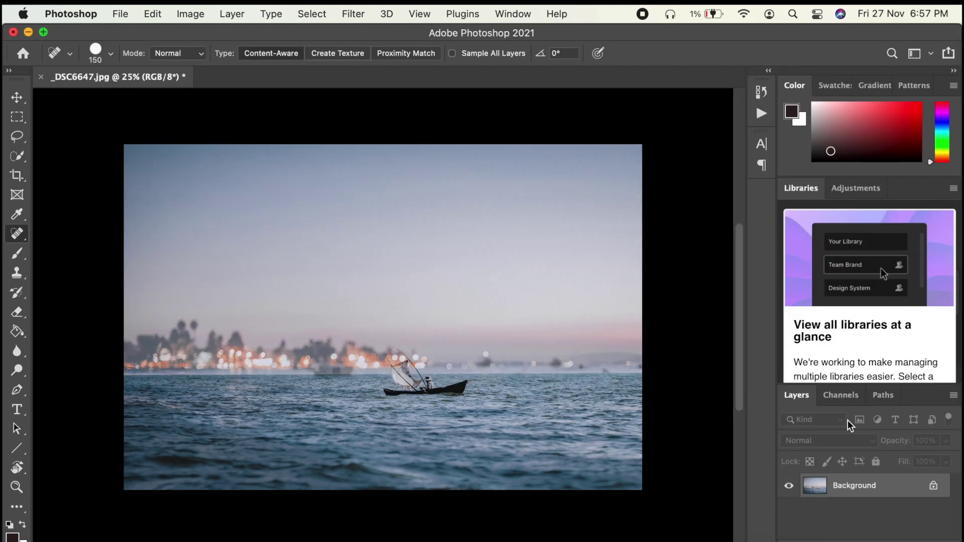
Step: Open _DSC6271 copy.jpg from the Sam kolder Edit folder and start the Camera Raw Filter on it
click(29, 32)
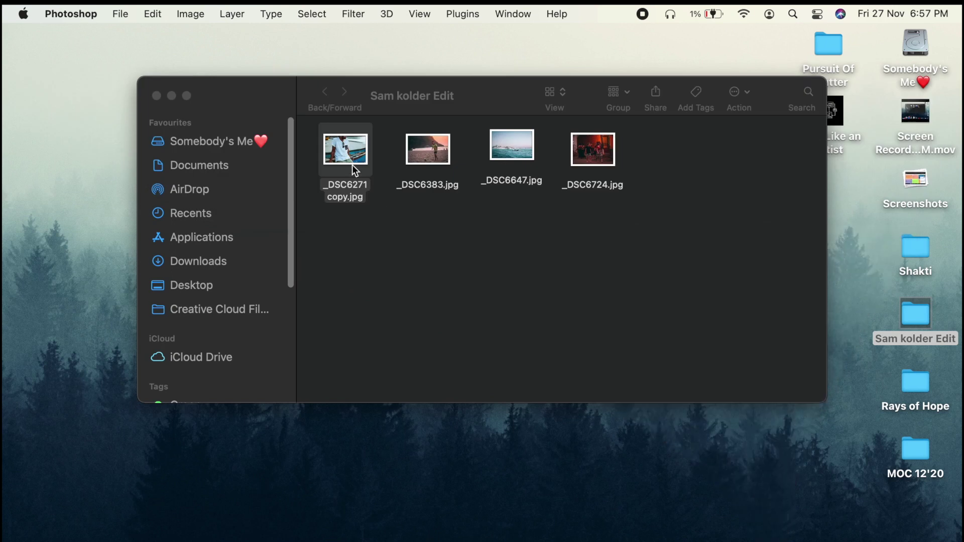
mouse_move(336, 538)
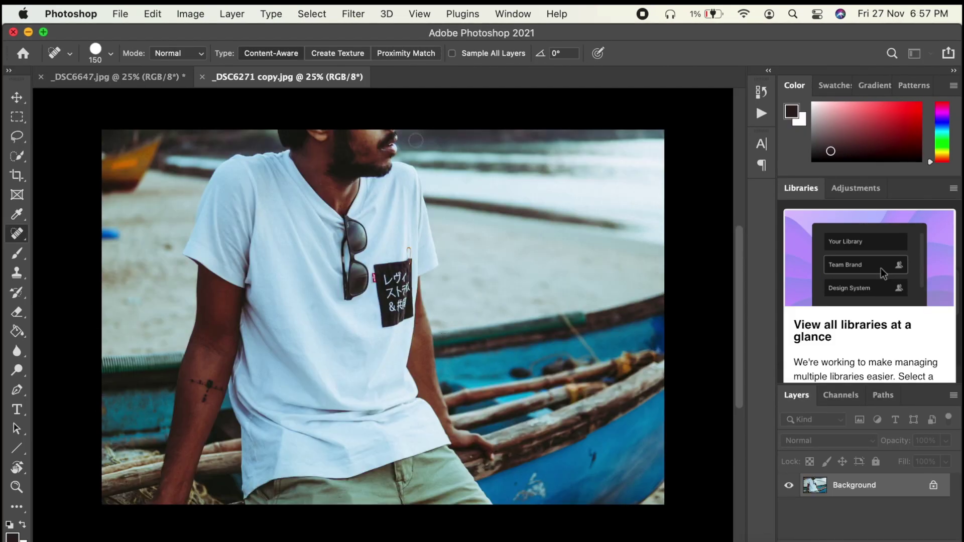
click(354, 13)
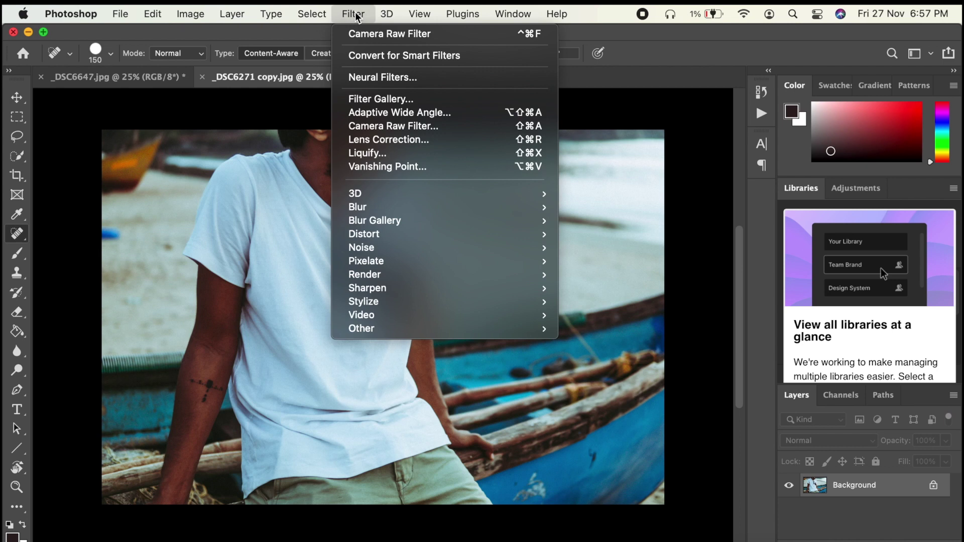
click(395, 130)
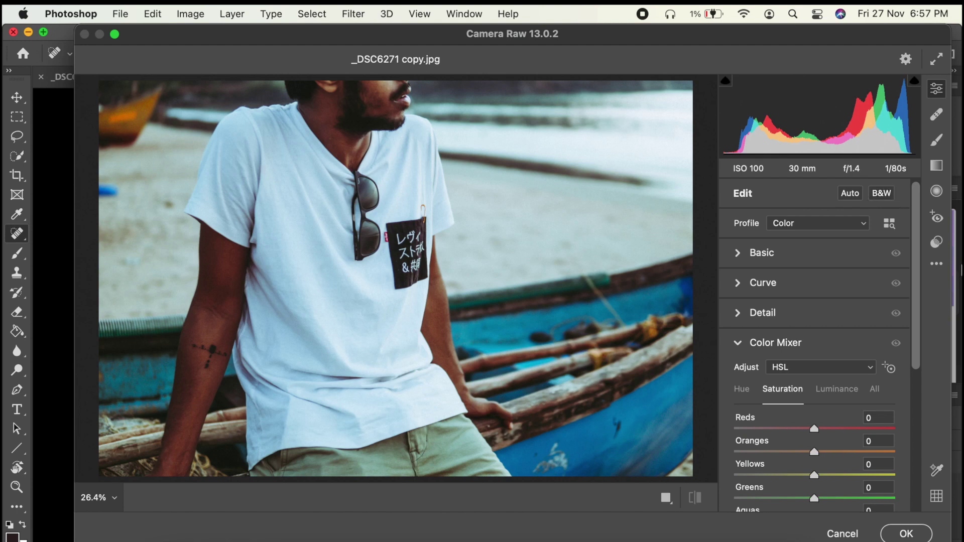
Step: Apply the Moody Life preset from the Favorites to the photo and return to the edit settings
click(937, 243)
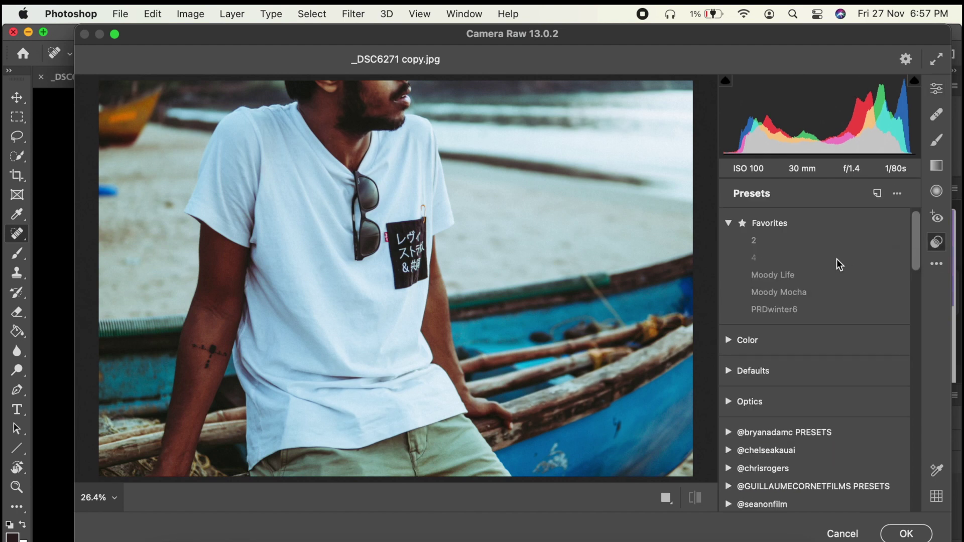
click(808, 272)
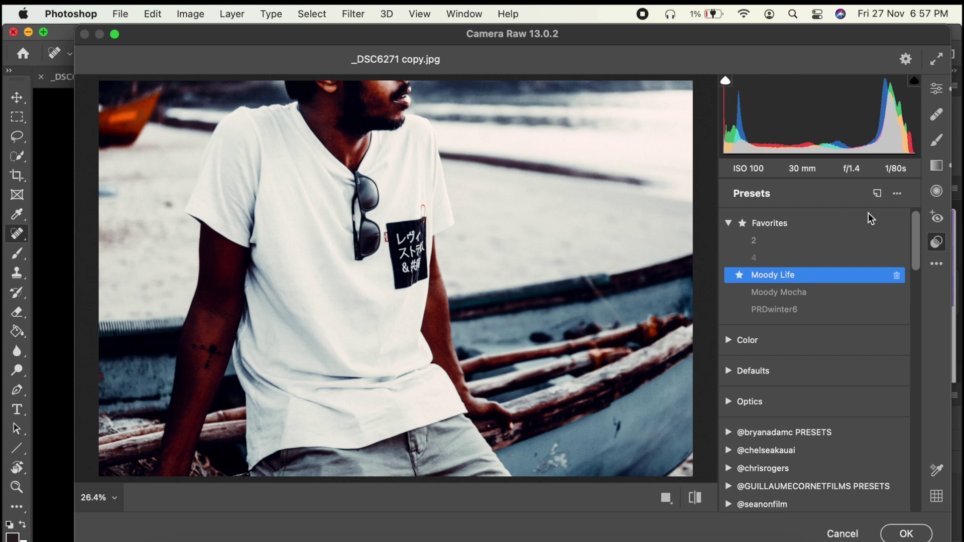
click(937, 88)
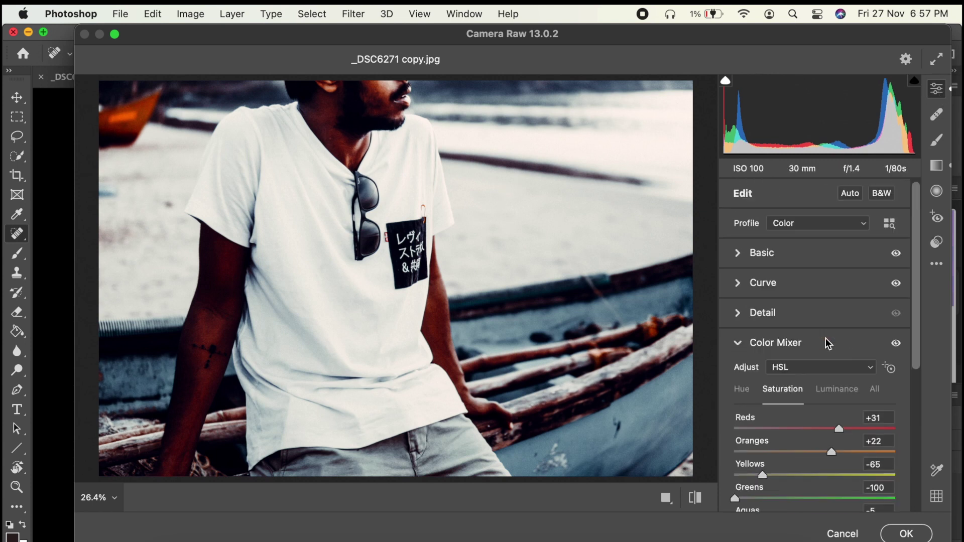
Step: In the Basic settings, reset Exposure to 0.00 and set Shadows to +33, Highlights to -78 and Blacks to +24
click(742, 256)
click(813, 315)
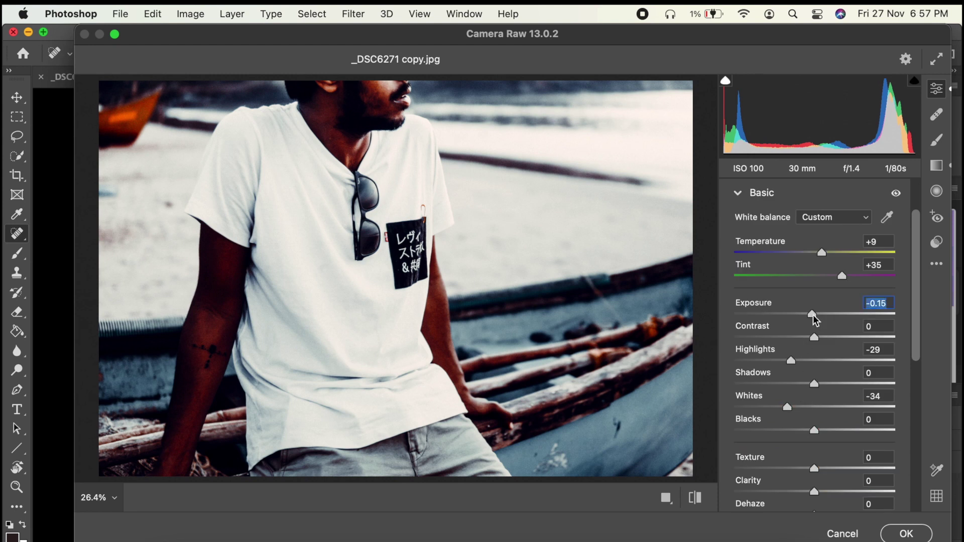
double_click(813, 315)
drag(815, 385, 839, 388)
drag(792, 366, 754, 364)
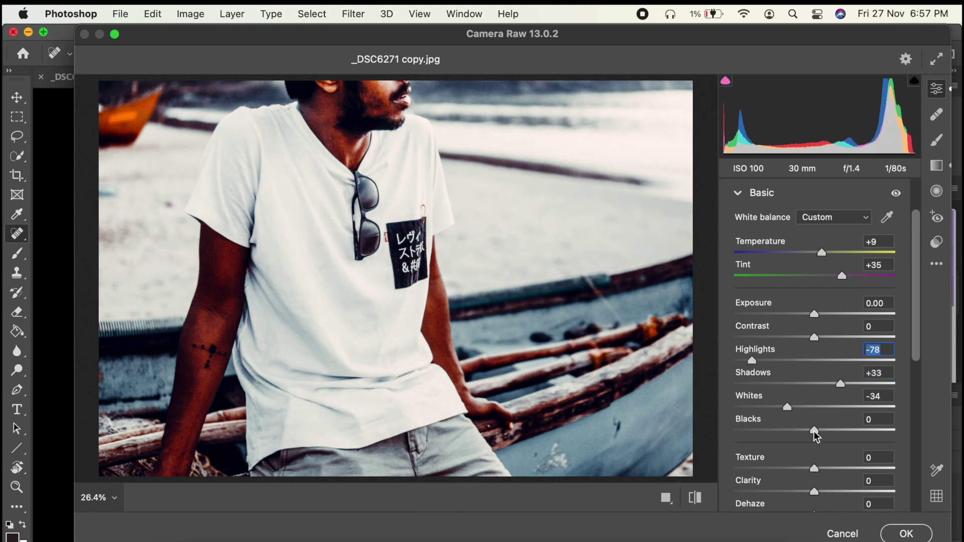
drag(815, 433, 833, 434)
click(938, 242)
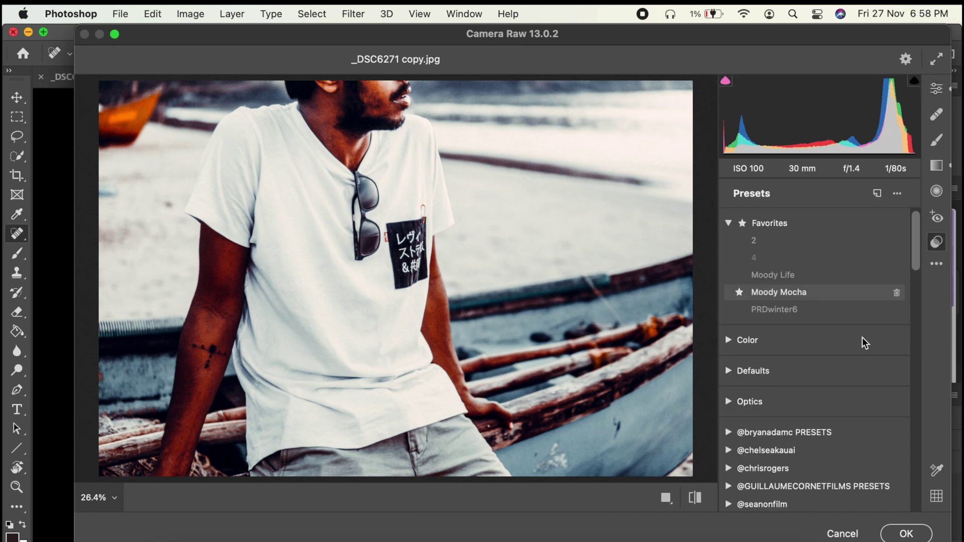
click(937, 88)
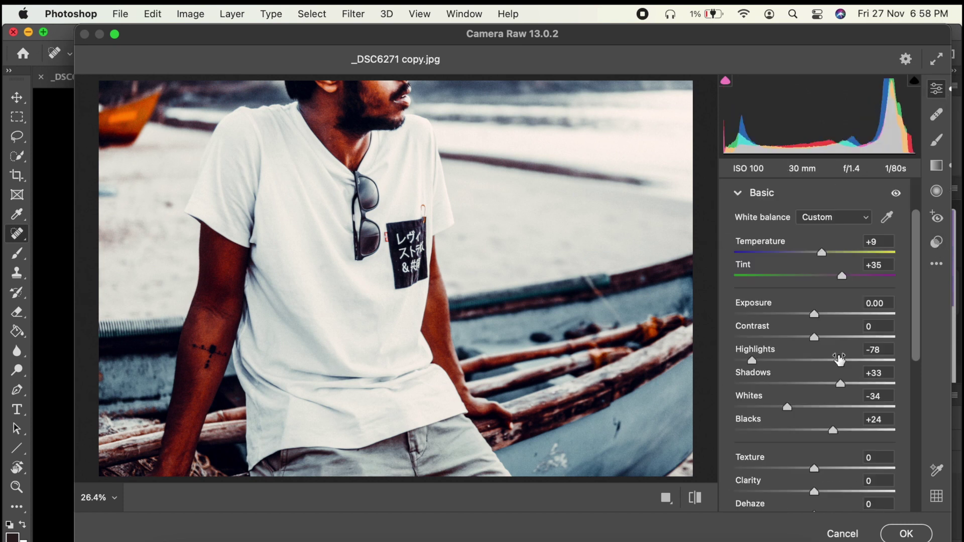
Step: Set the Oranges Luminance to +20 in the Color Mixer and apply the Camera Raw edits to the photo
scroll(839, 359, down, 8)
click(737, 385)
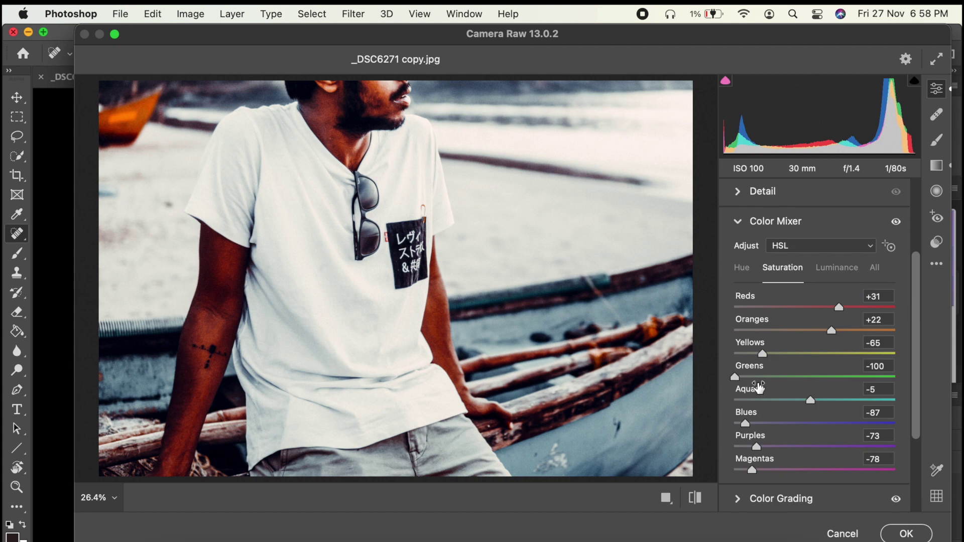
scroll(796, 342, down, 2)
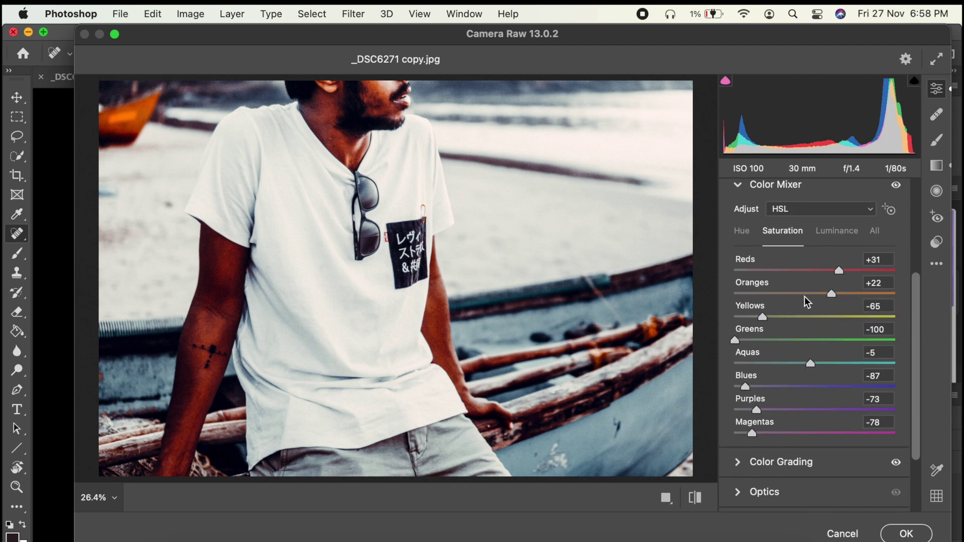
click(837, 232)
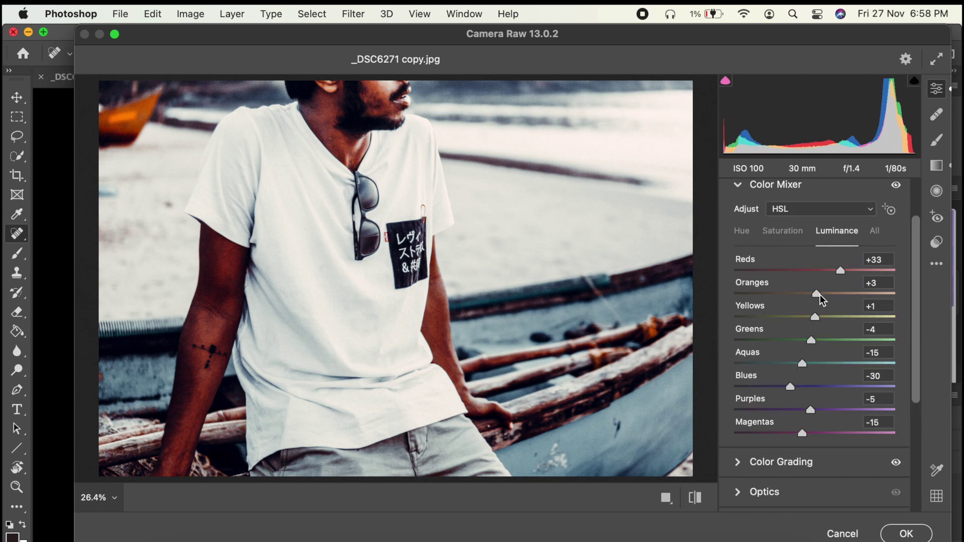
drag(817, 295, 831, 294)
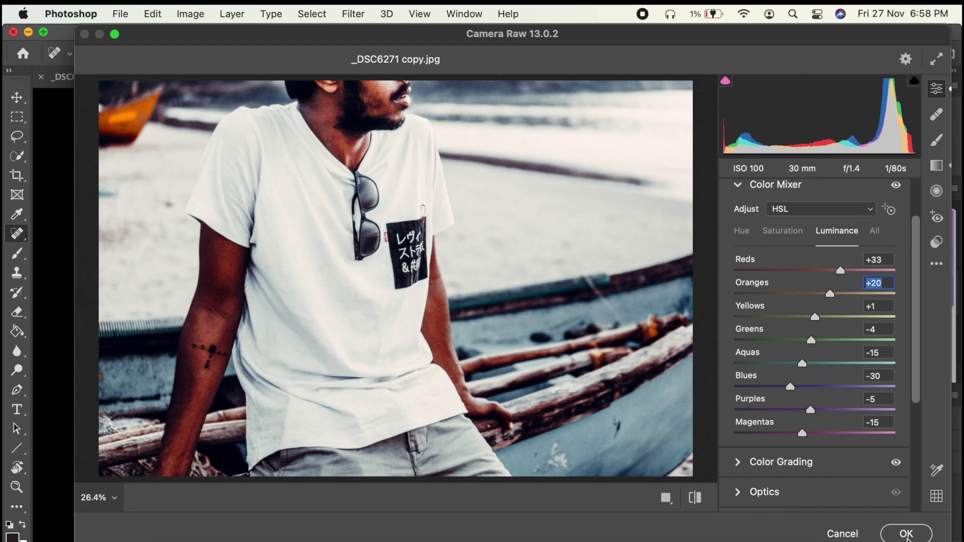
click(907, 539)
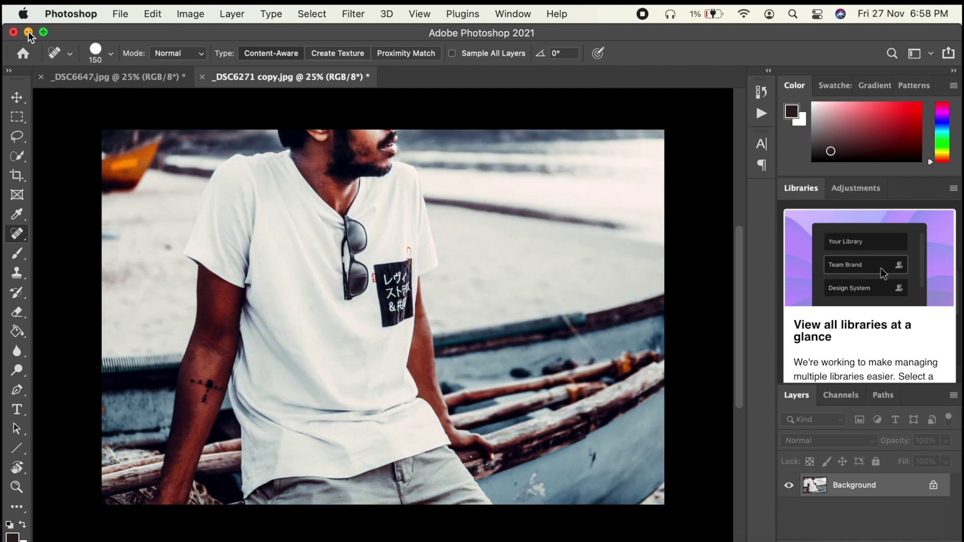
Step: Open _DSC6724.jpg from the Sam kolder Edit folder in Photoshop and start the Camera Raw Filter on it
click(28, 33)
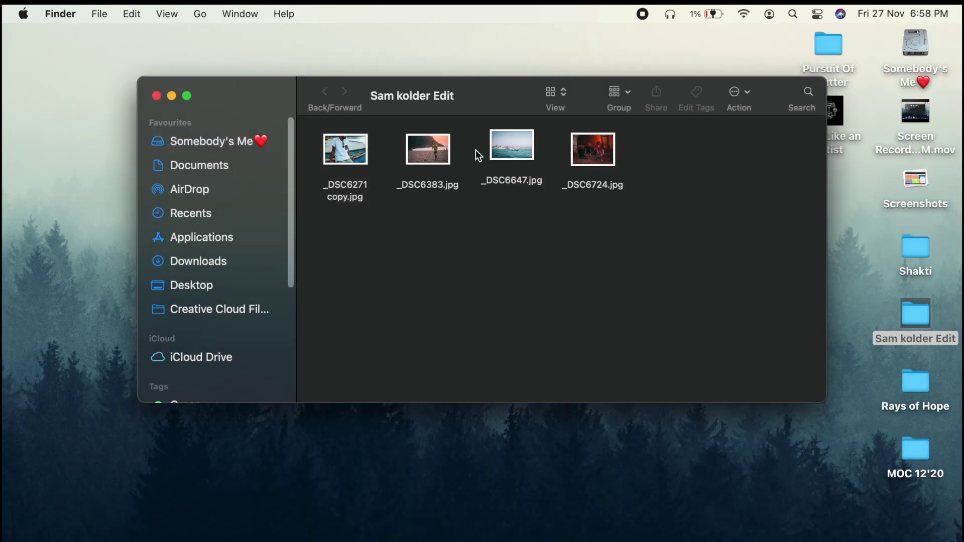
click(604, 158)
drag(604, 158, 319, 528)
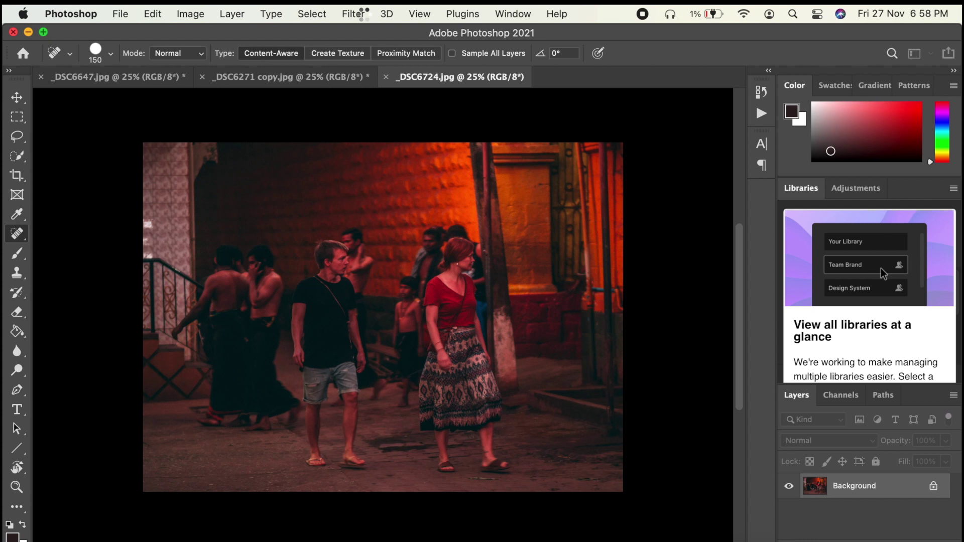
click(358, 14)
click(421, 126)
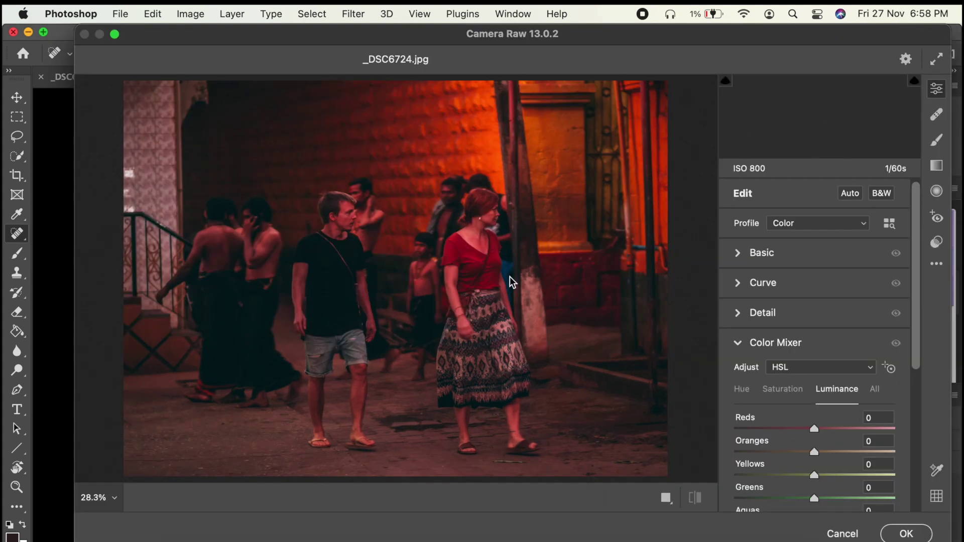
Step: Apply the Moody Life favorite preset to _DSC6724.jpg and return to the edit settings
click(937, 243)
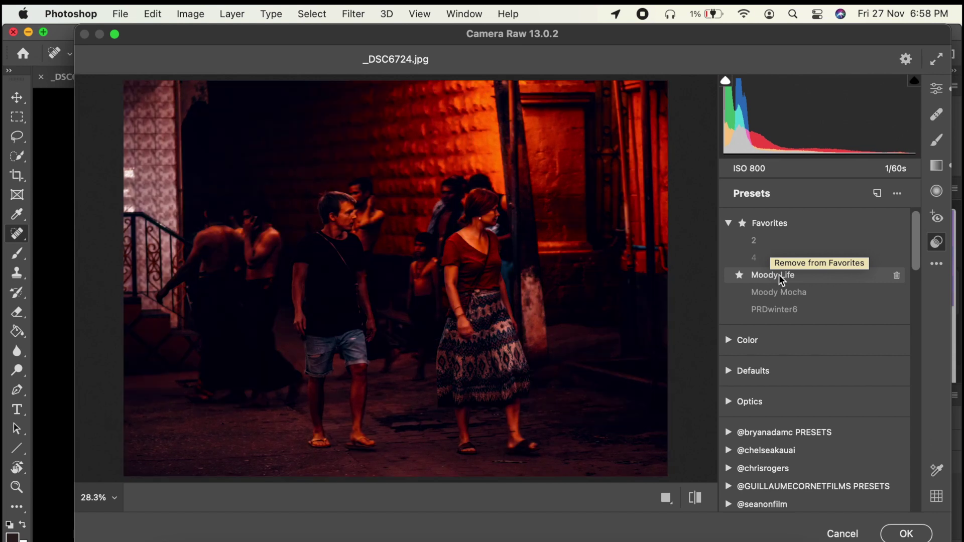
click(778, 275)
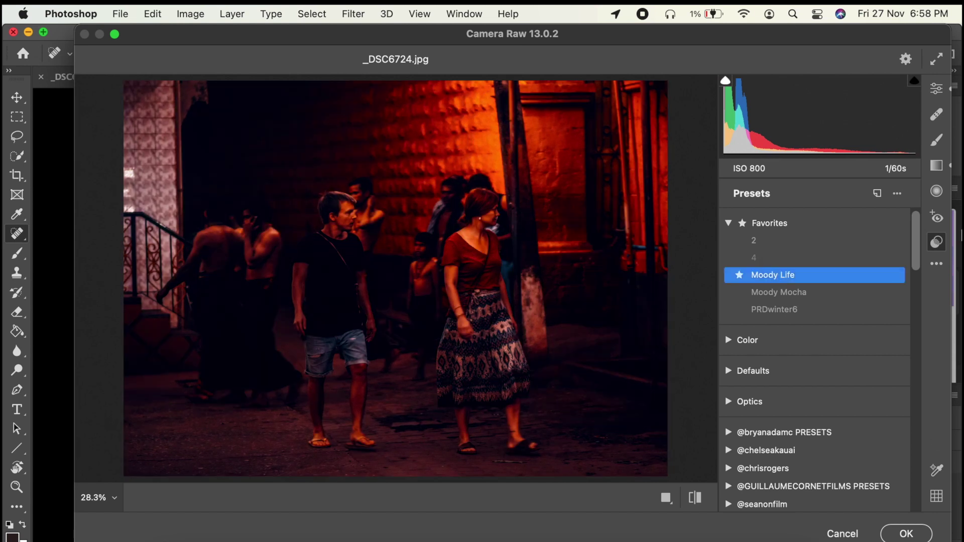
click(932, 87)
Step: In the Color Mixer, set the Oranges Saturation to -4 and the Oranges Luminance to +42
scroll(861, 356, down, 5)
scroll(818, 269, up, 3)
click(786, 201)
drag(817, 263, 811, 262)
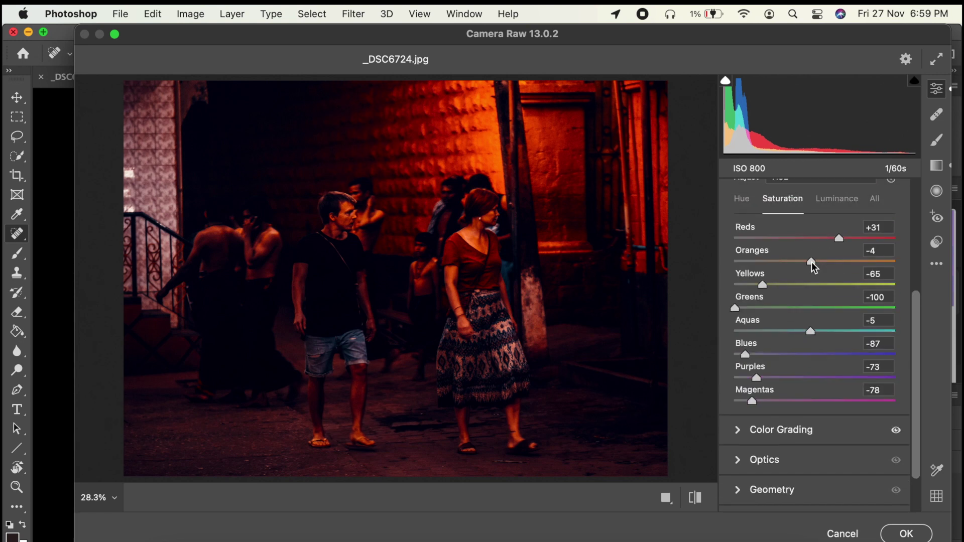
click(835, 202)
drag(818, 262, 852, 273)
Step: In the Basic settings, set Shadows to +31, Blacks to +55 and Exposure to +0.45
scroll(856, 273, up, 5)
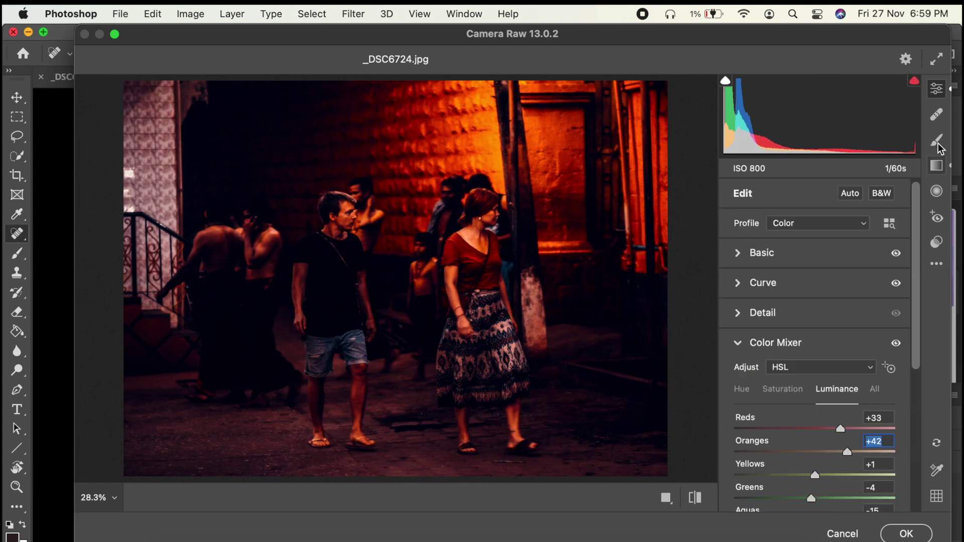
click(757, 255)
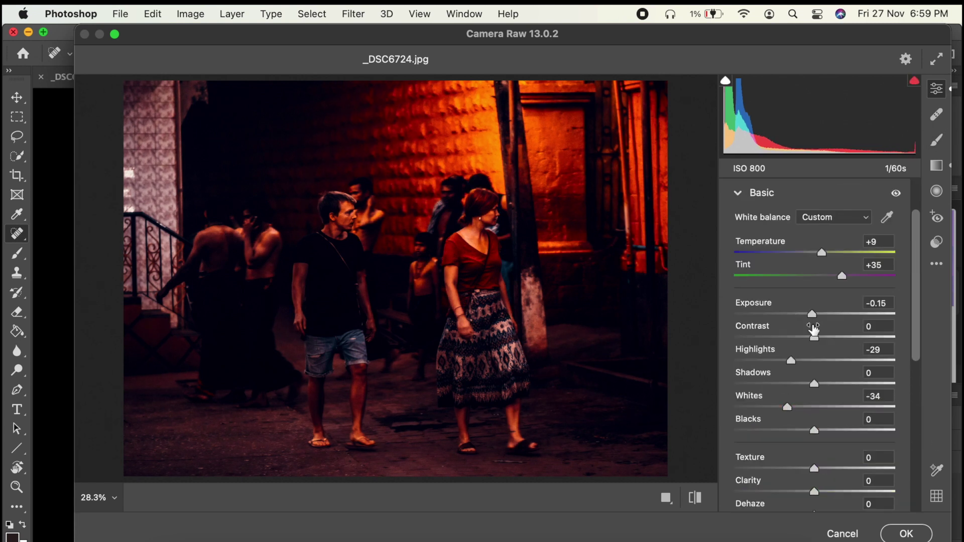
double_click(814, 316)
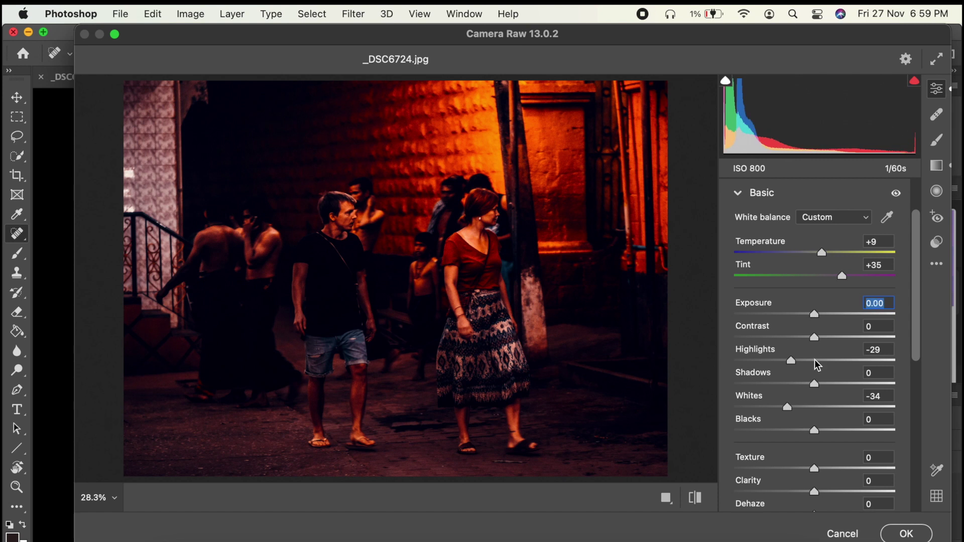
drag(814, 384, 840, 385)
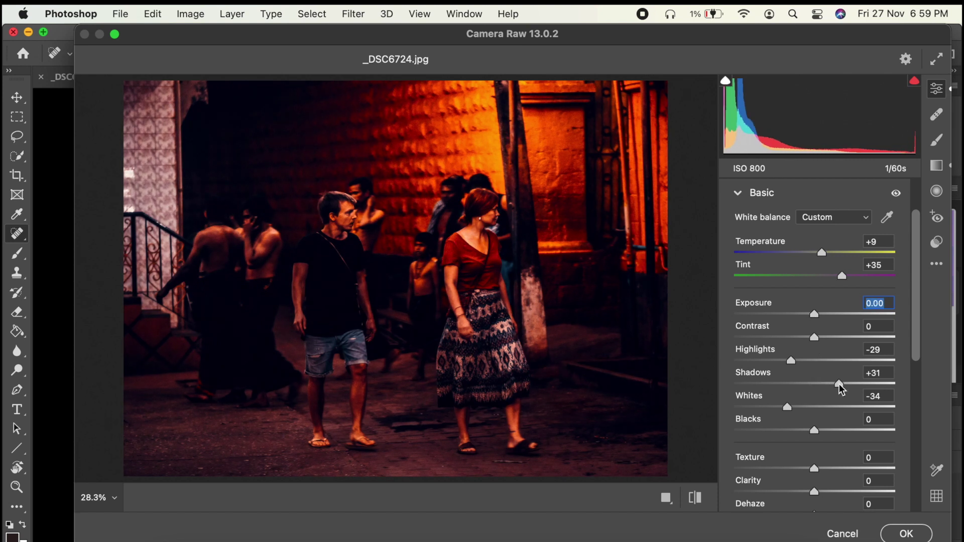
drag(814, 432, 857, 436)
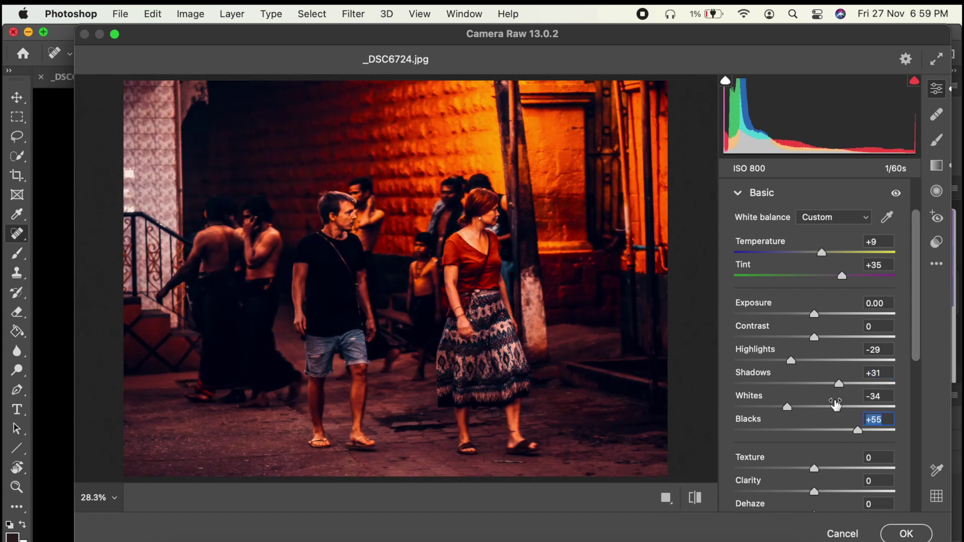
drag(816, 317, 822, 318)
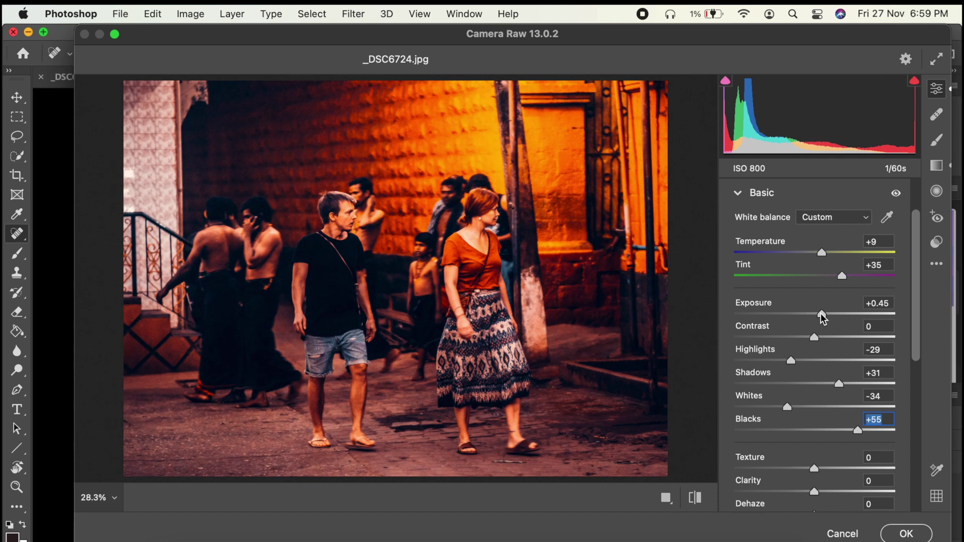
click(939, 248)
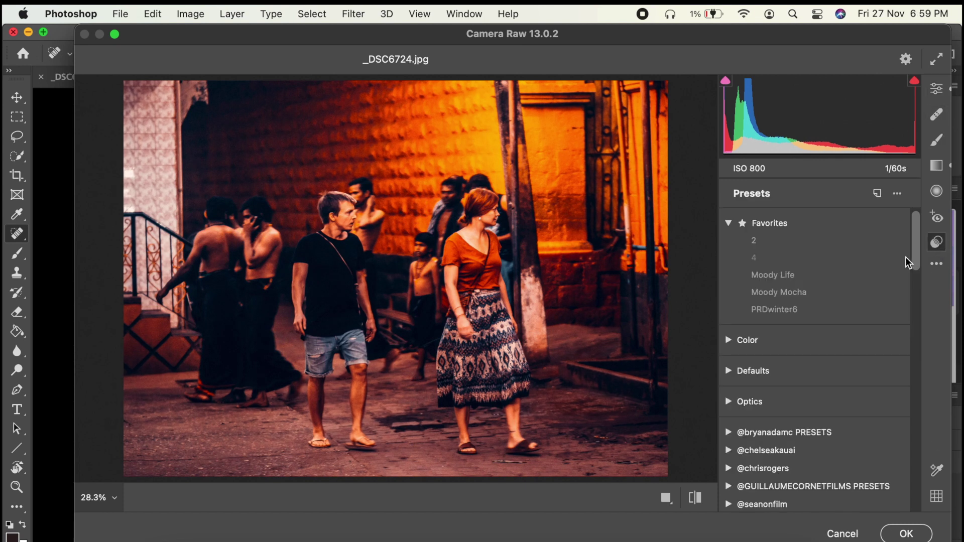
click(936, 89)
Step: Set the Yellows Hue to -79 and the Oranges Saturation to -35 in the Color Mixer, and show the before/after comparison
scroll(843, 419, down, 10)
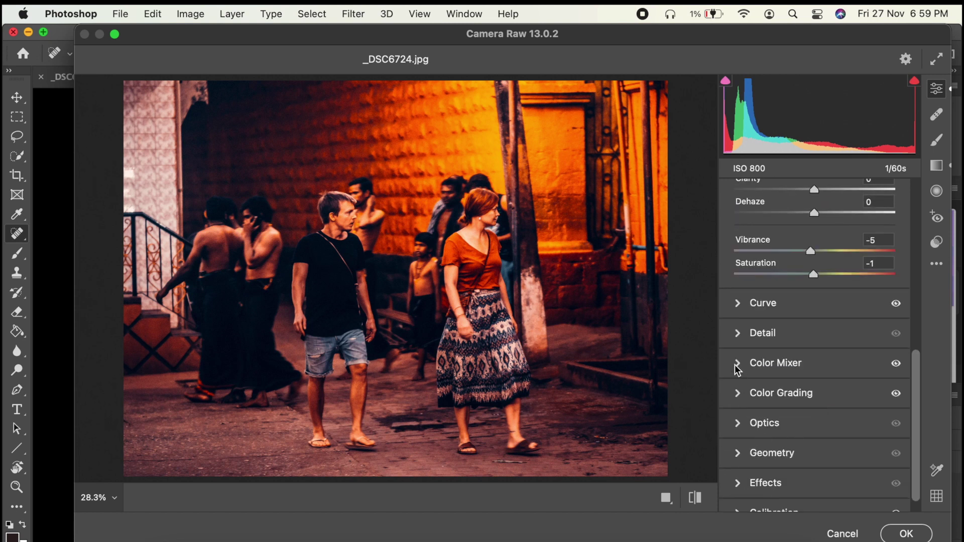
click(740, 365)
click(743, 267)
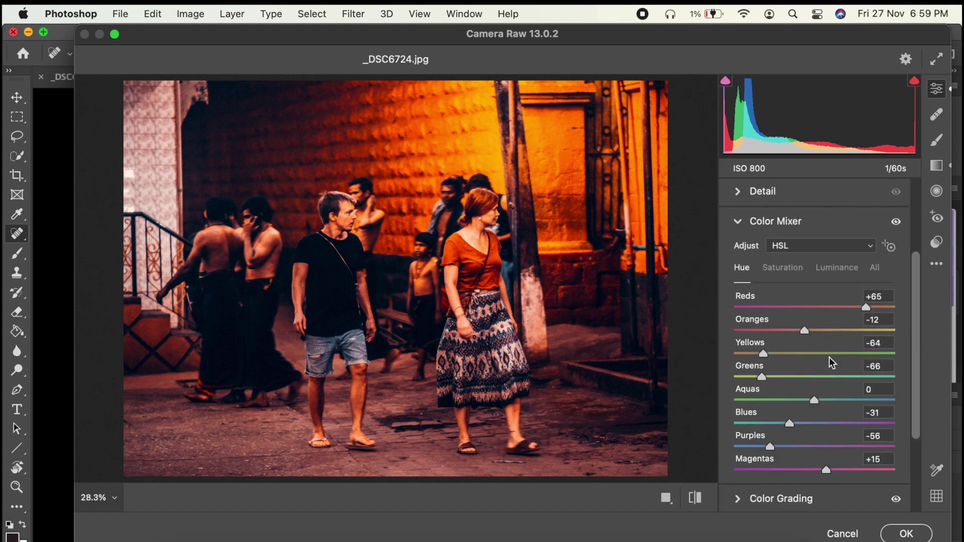
drag(764, 353, 752, 353)
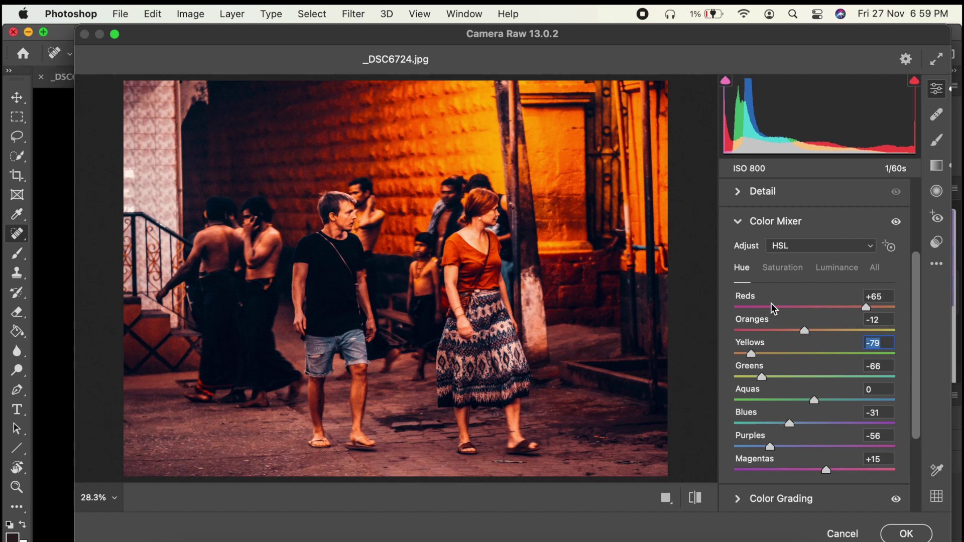
click(782, 270)
drag(805, 332, 787, 331)
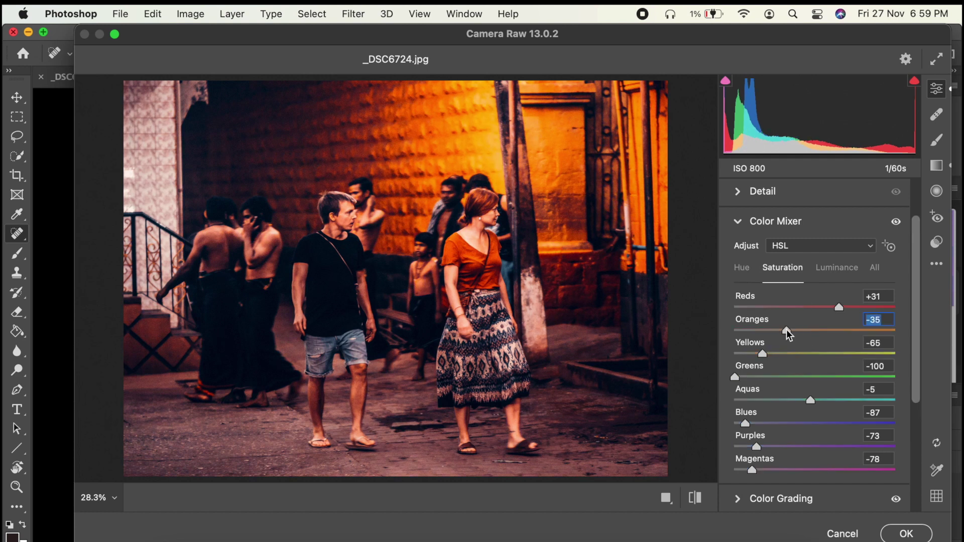
click(667, 497)
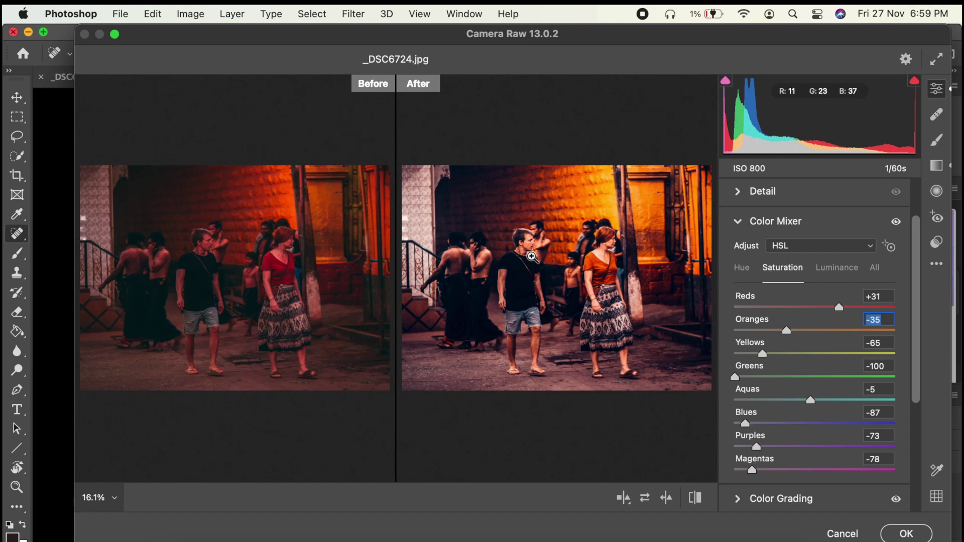